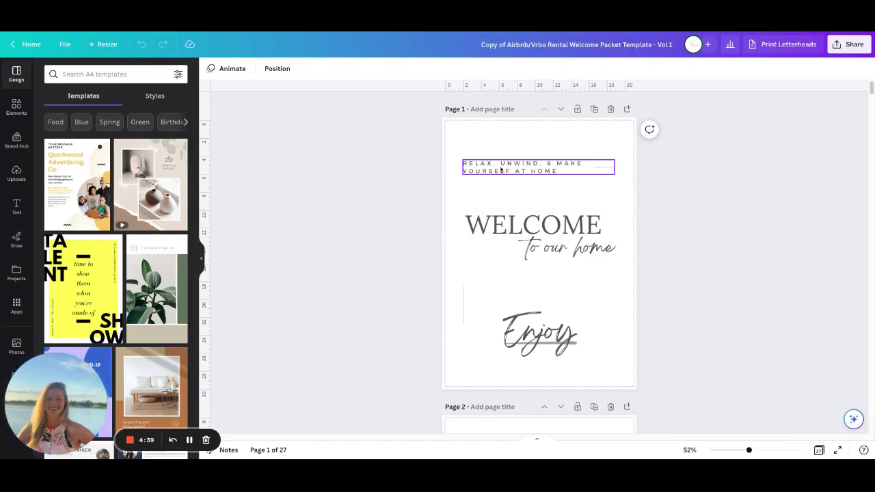
Replace the relax-and-unwind tagline above the heading with WELCOME!
click(501, 169)
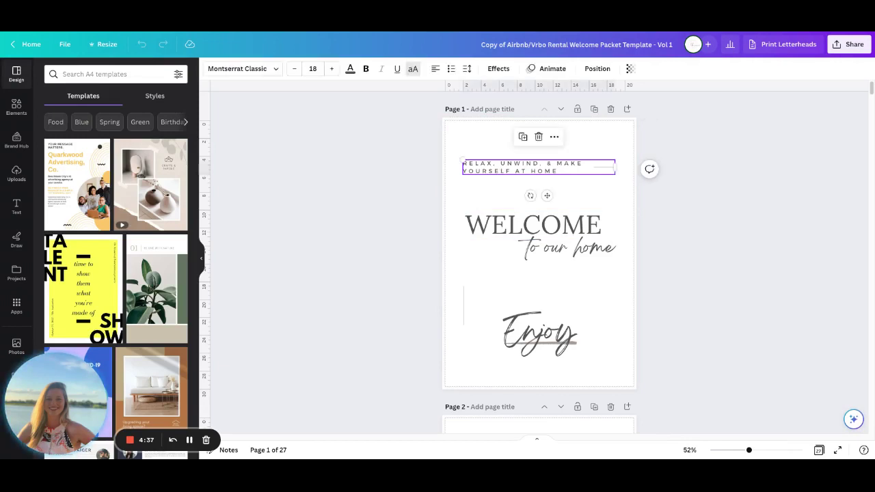
double_click(520, 164)
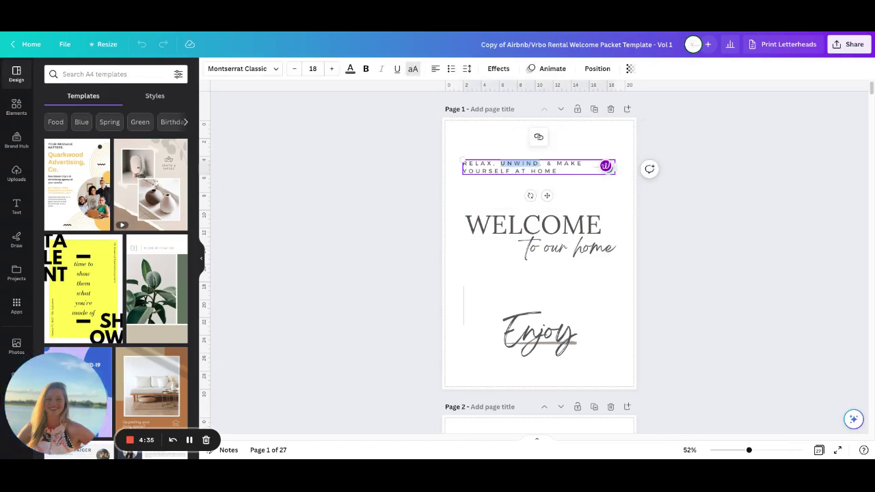
key(ctrl+a)
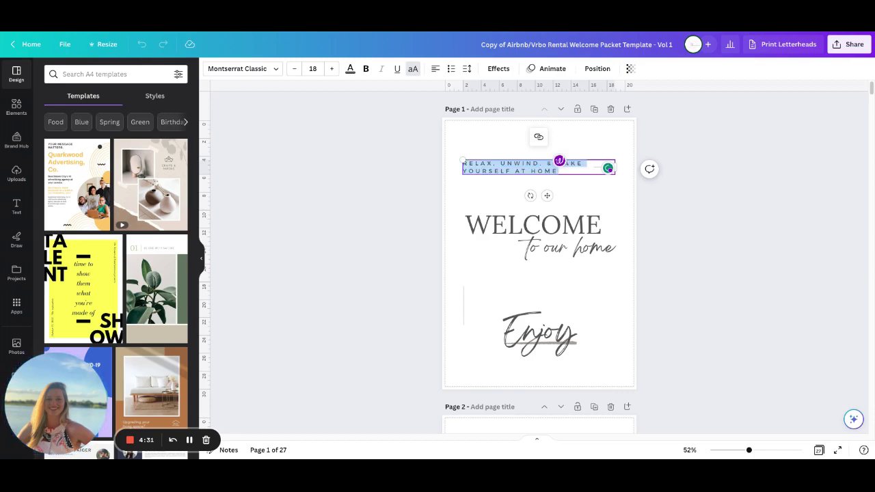
text(WELCOME!)
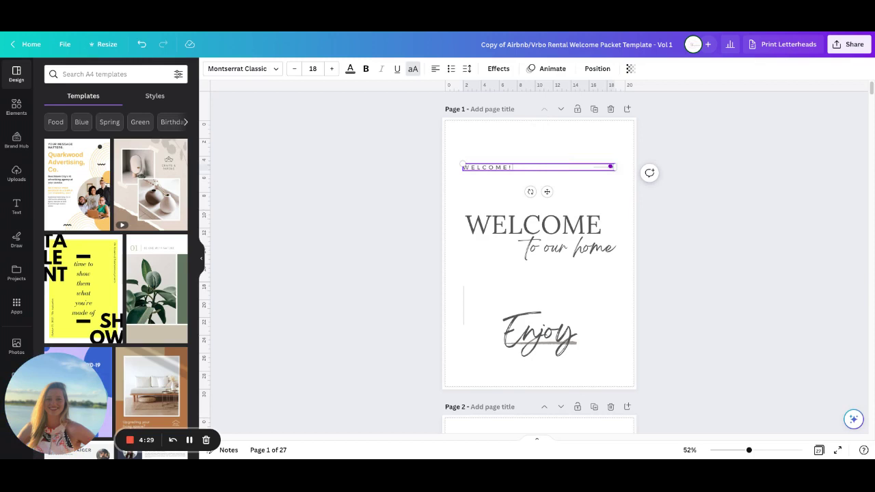
click(371, 203)
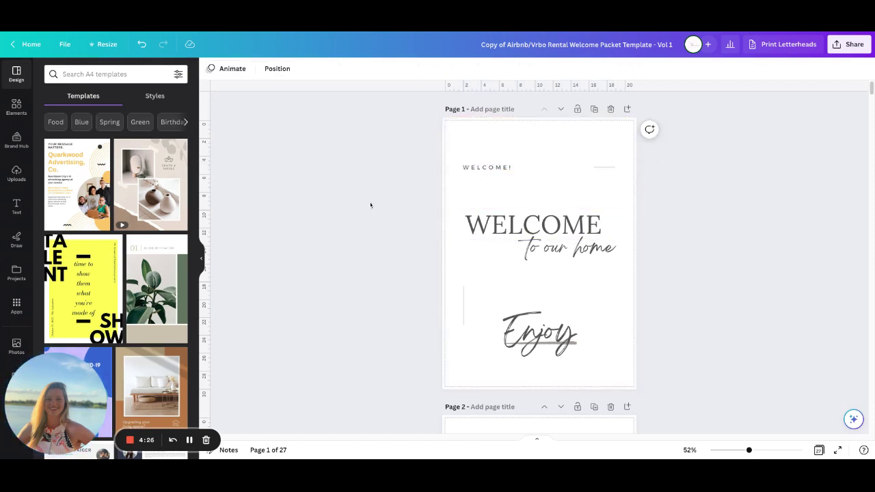
Check the WELCOME heading's font list, then select the 'to our home' script text
click(533, 233)
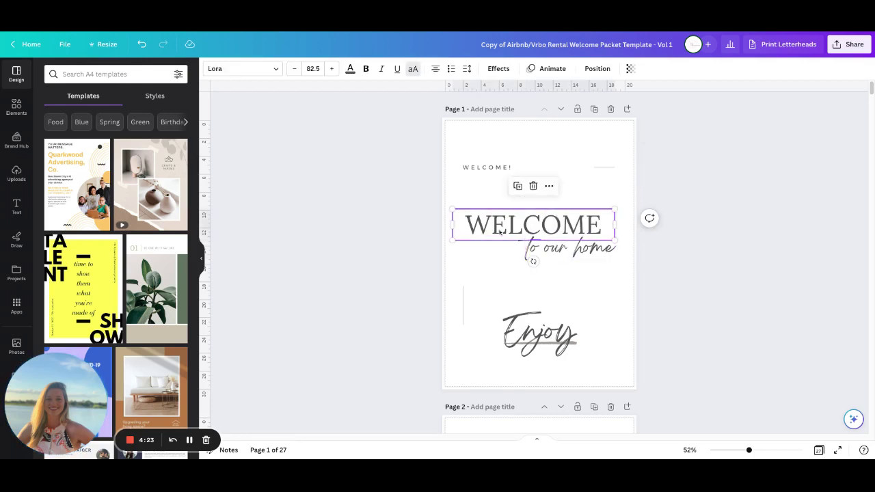
click(236, 68)
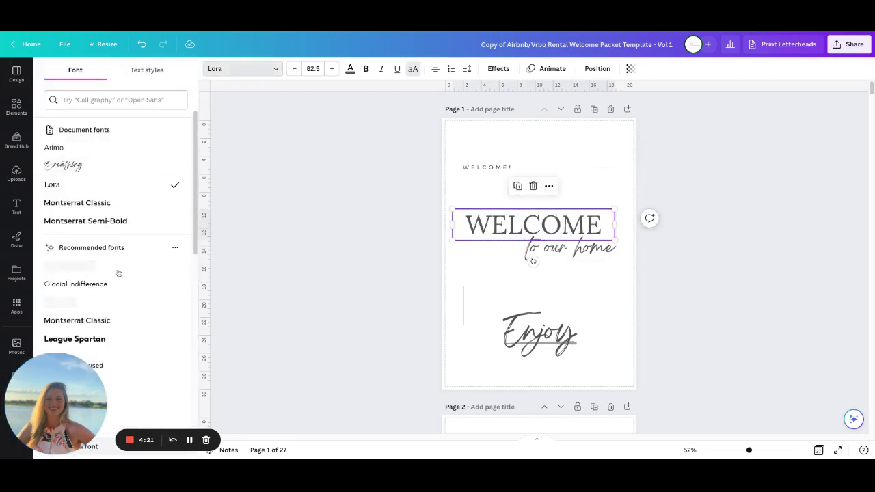
click(569, 248)
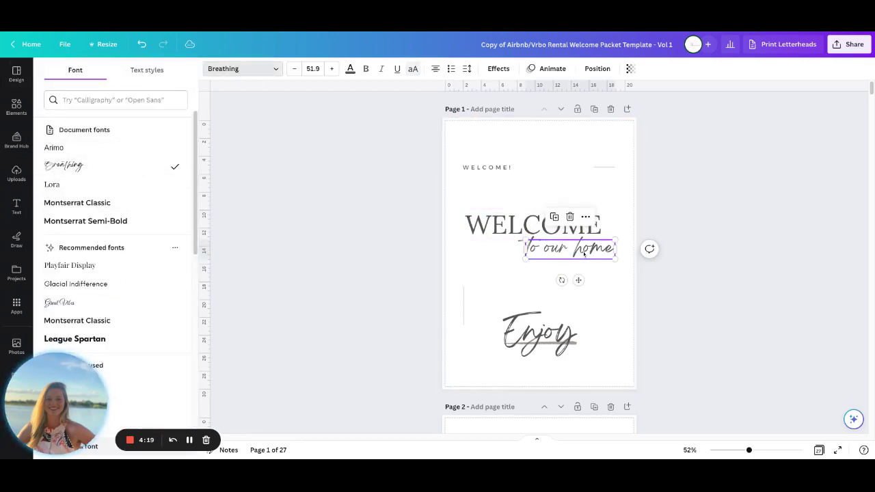
Recolour the brush stroke beneath the Enjoy script from grey to terracotta orange
click(576, 346)
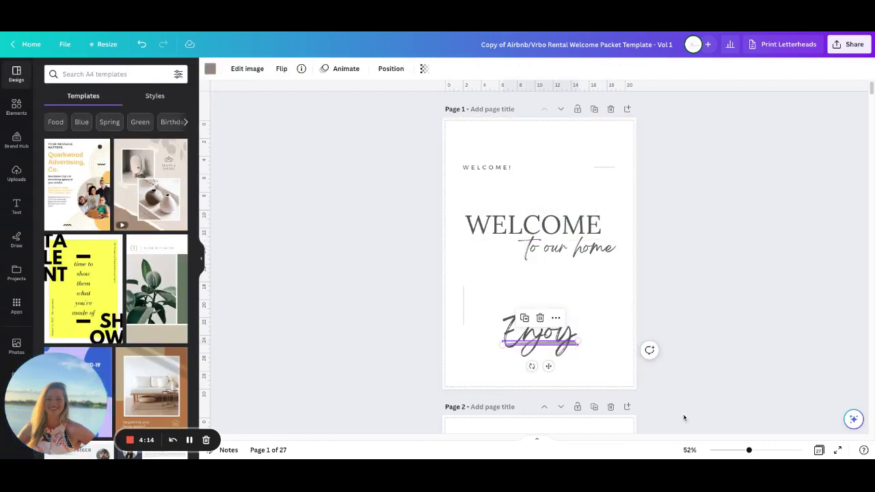
drag(749, 450, 762, 451)
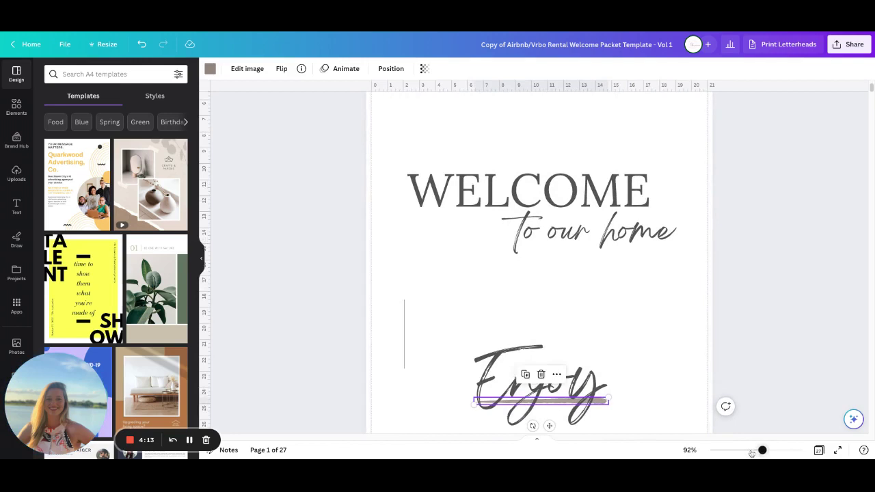
scroll(670, 358, down, 2)
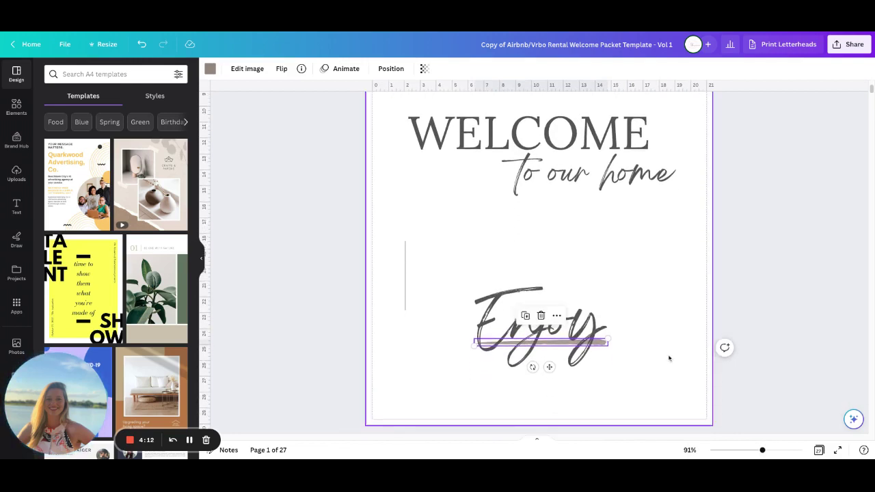
click(556, 316)
click(580, 334)
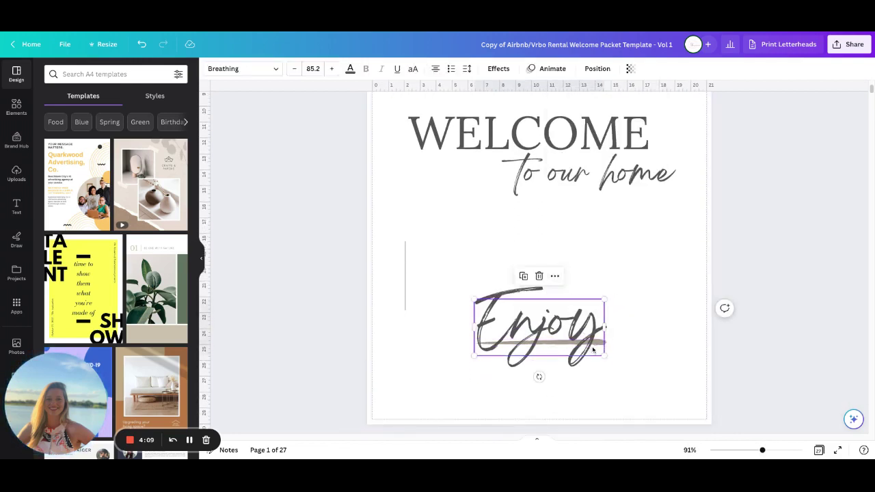
click(635, 342)
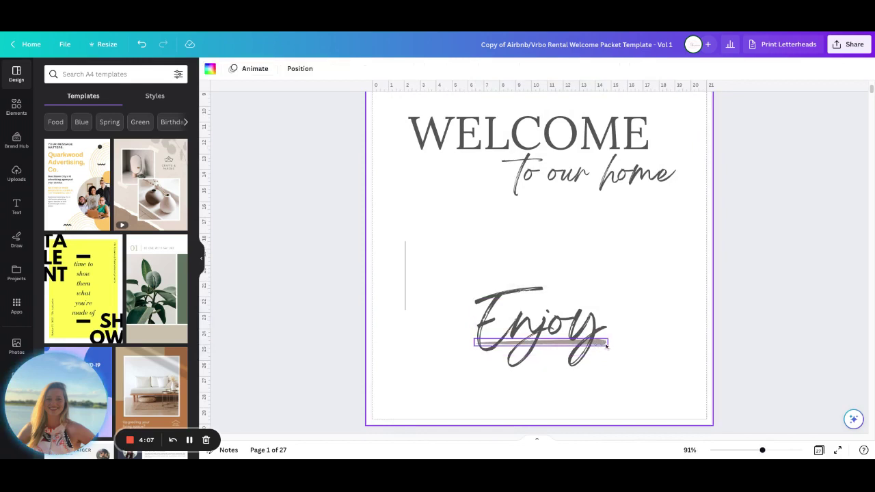
click(601, 347)
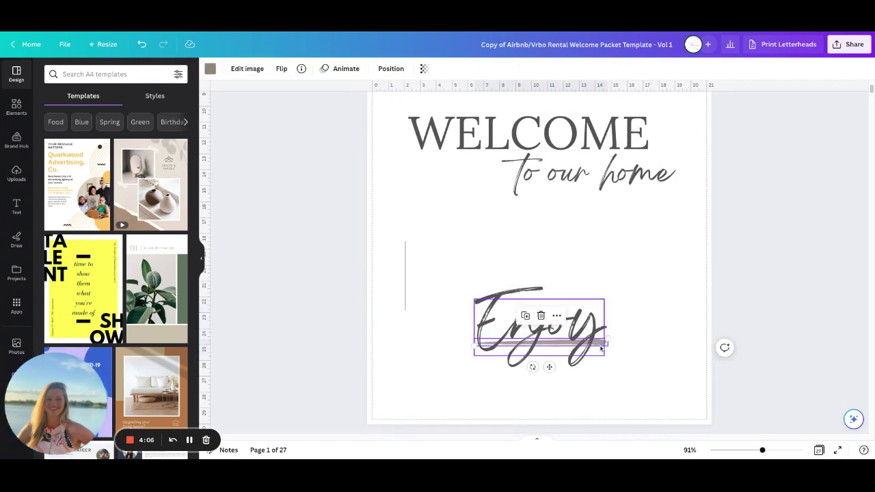
click(209, 68)
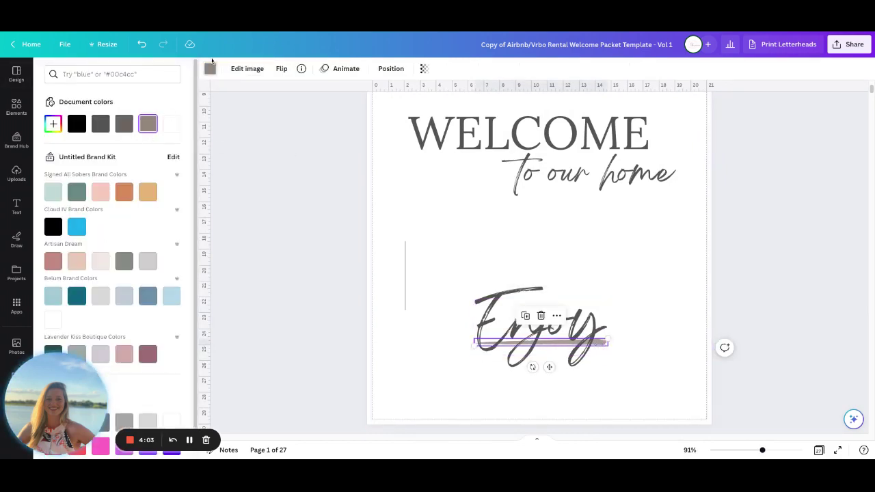
click(124, 192)
click(319, 215)
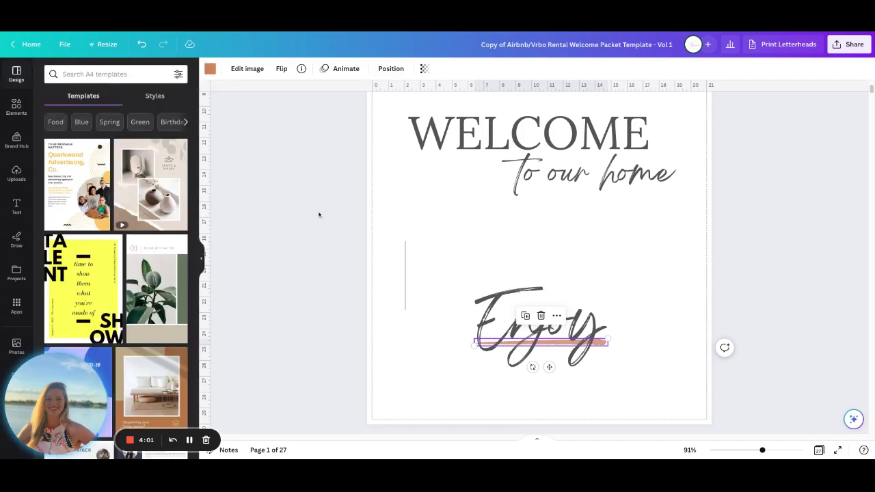
click(636, 256)
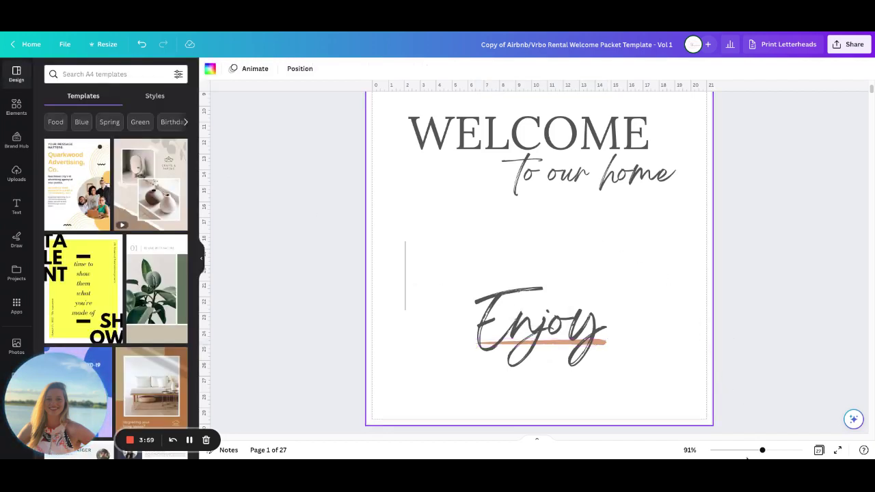
click(750, 450)
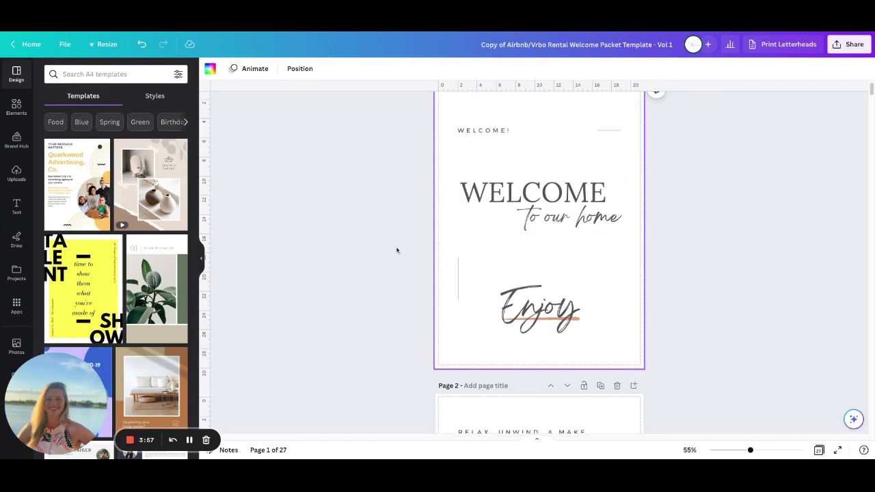
Scroll down from page 1 to page 2 with its landscape placeholder image
scroll(400, 245, down, 5)
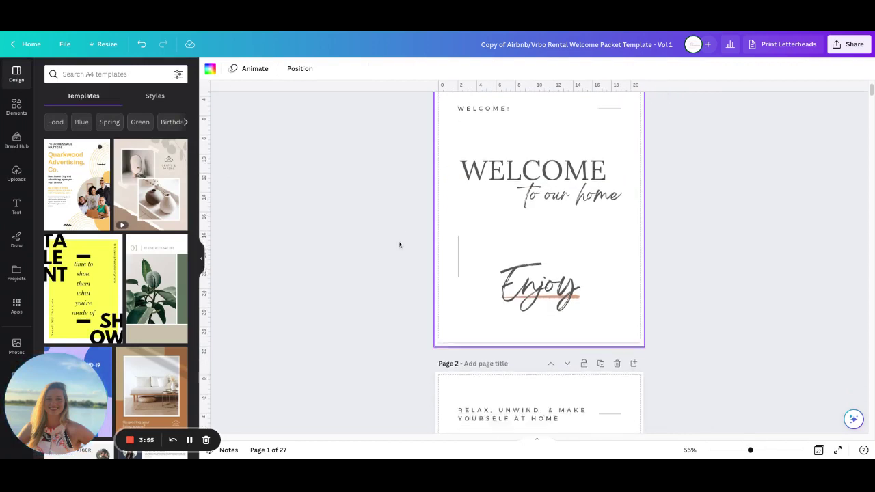
scroll(400, 246, down, 2)
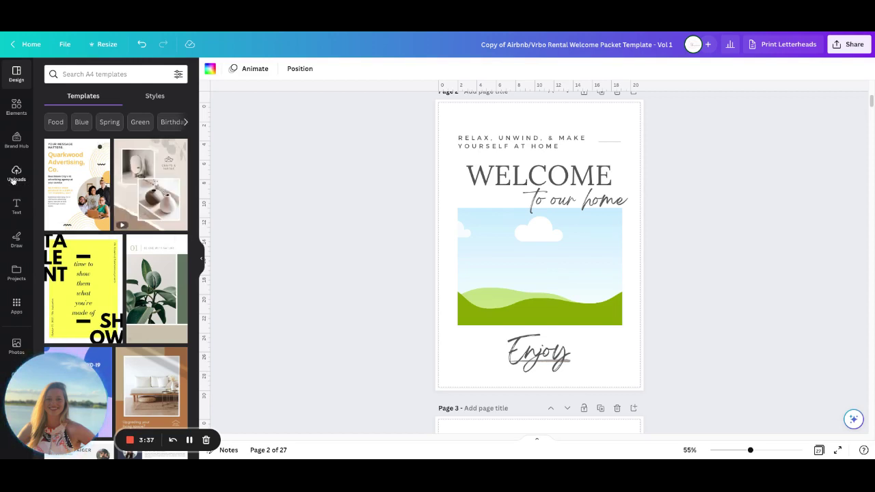
Search Elements for 'airbnb' and drop the bright attic bedroom photo into page 2's landscape frame
click(17, 171)
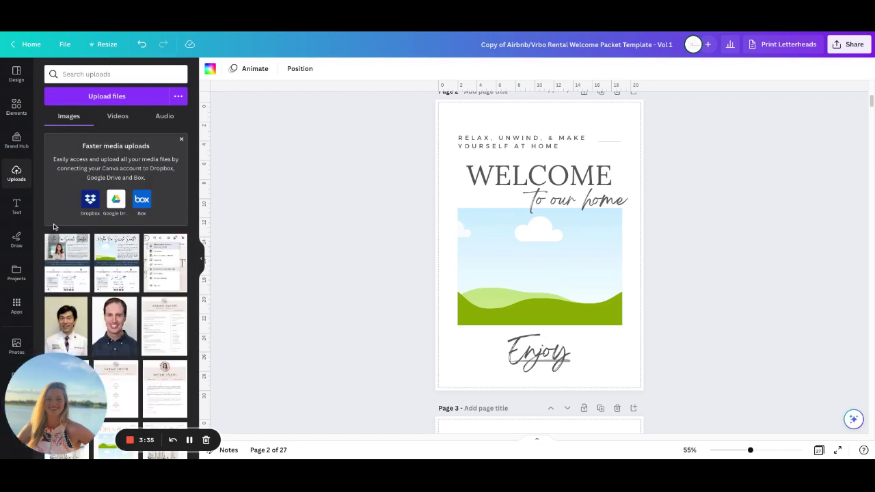
click(17, 106)
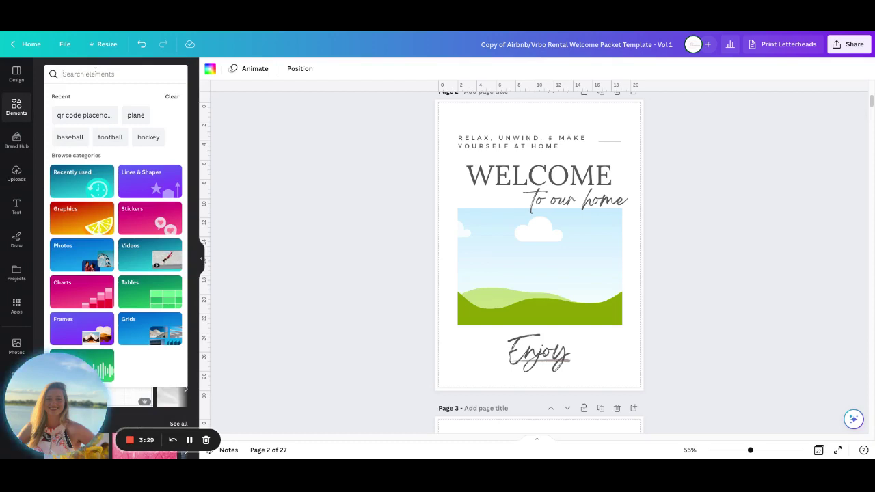
text(airbnb)
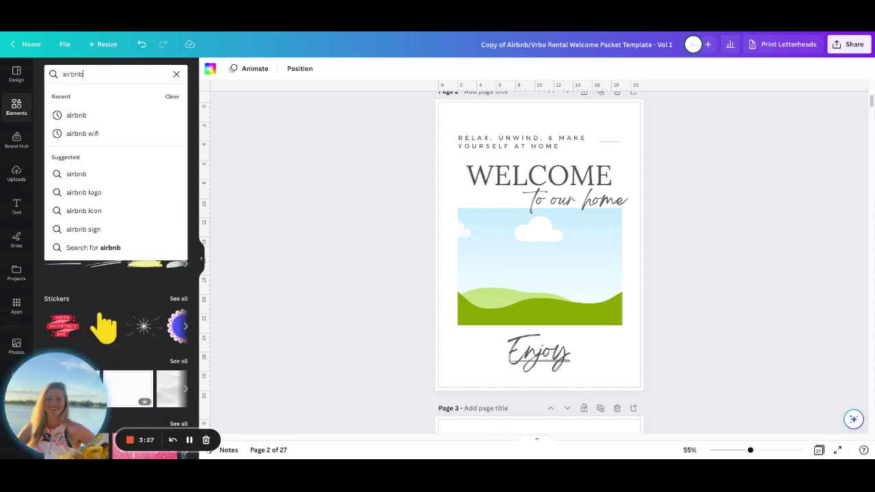
click(84, 120)
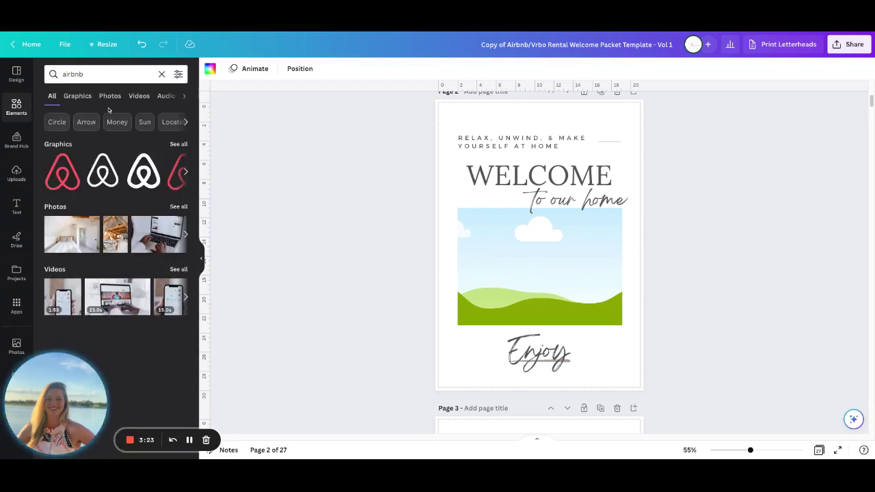
click(178, 207)
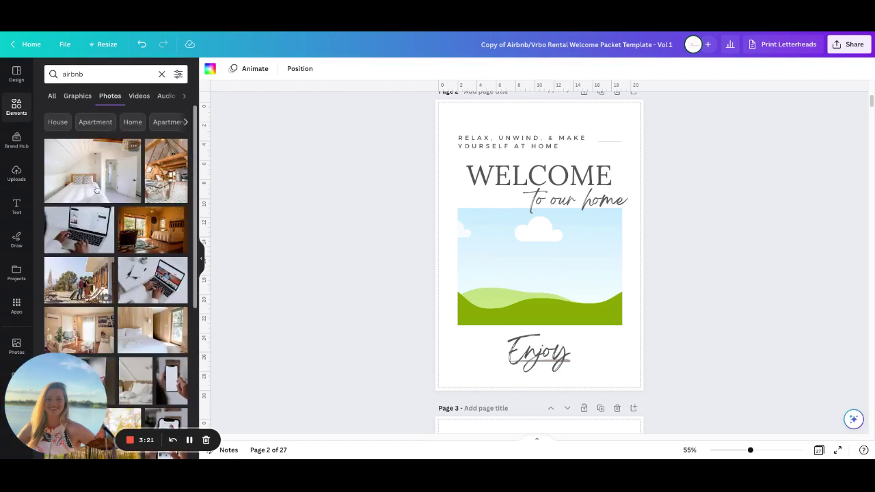
drag(96, 188, 493, 268)
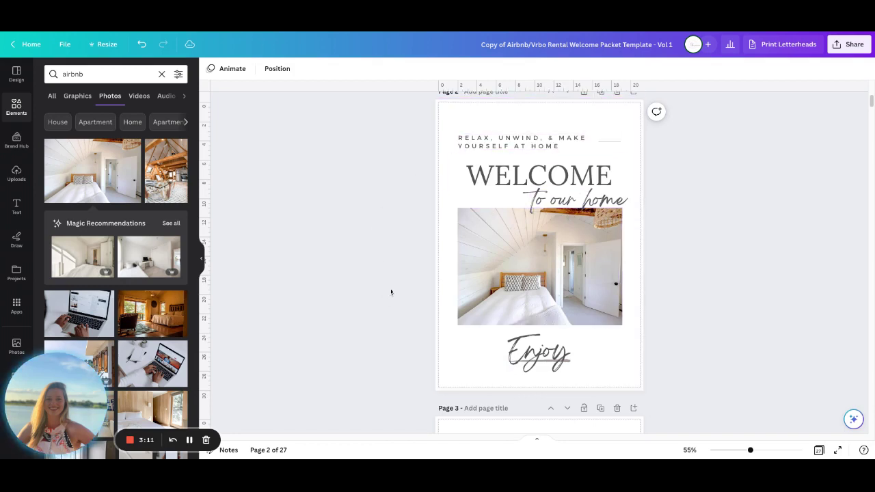
Scroll down to page 3's table of contents
scroll(391, 291, down, 5)
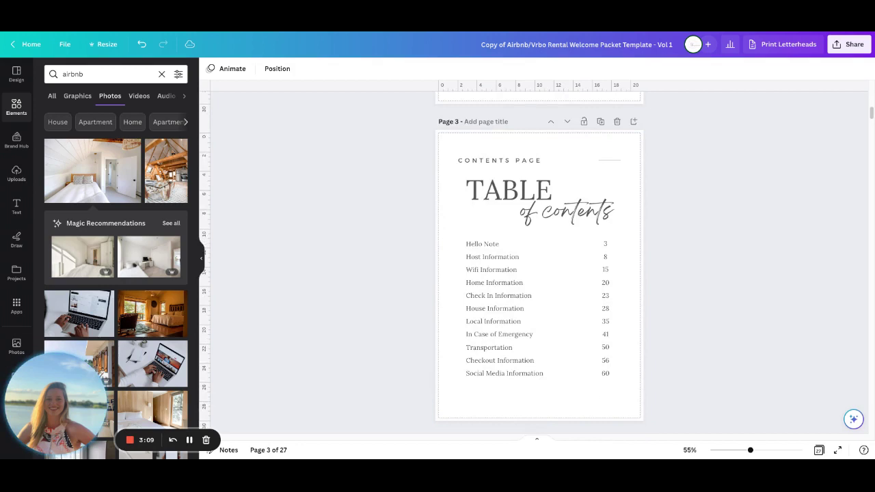
scroll(391, 292, up, 5)
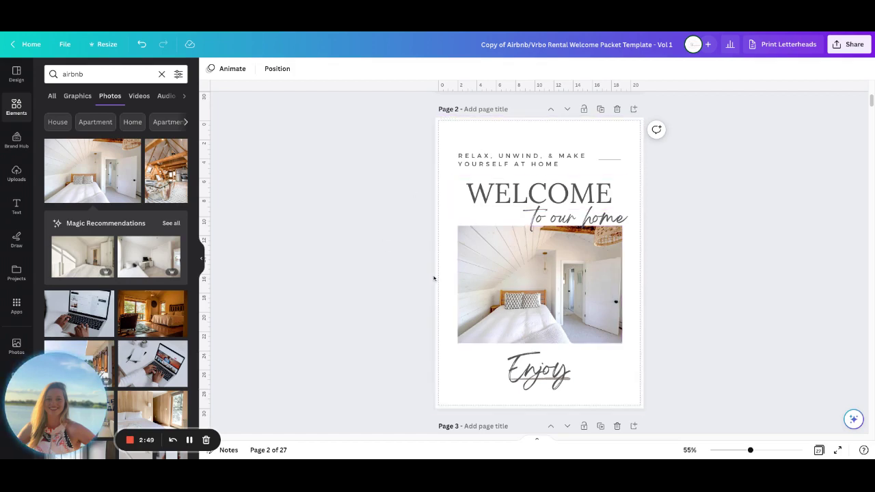
scroll(433, 278, down, 5)
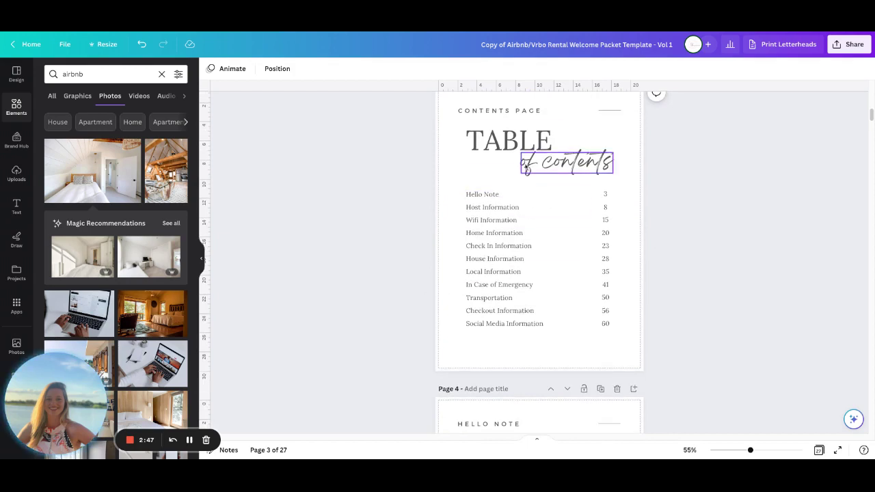
scroll(393, 242, up, 1)
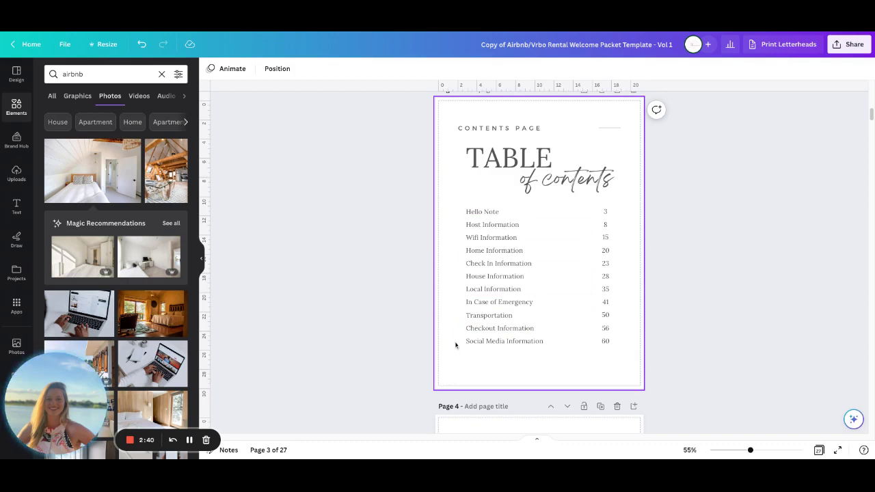
Inspect the Wifi Information contents entry and its page number 15
click(498, 240)
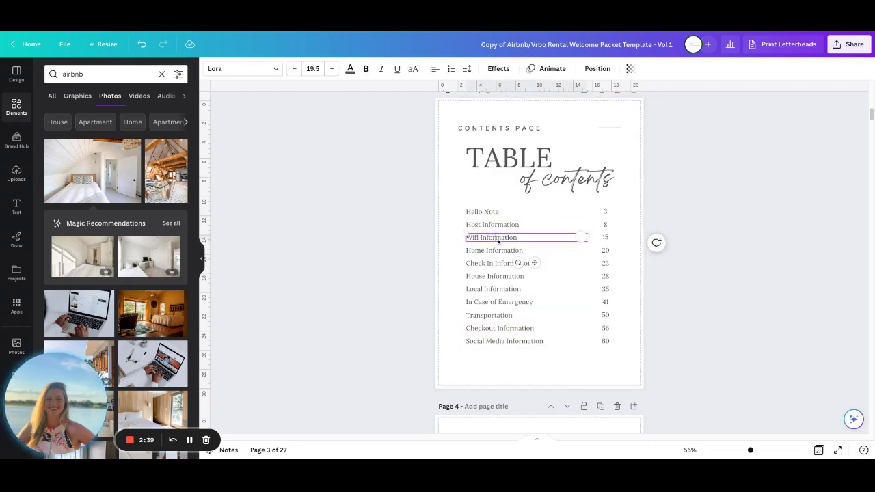
double_click(499, 240)
double_click(605, 237)
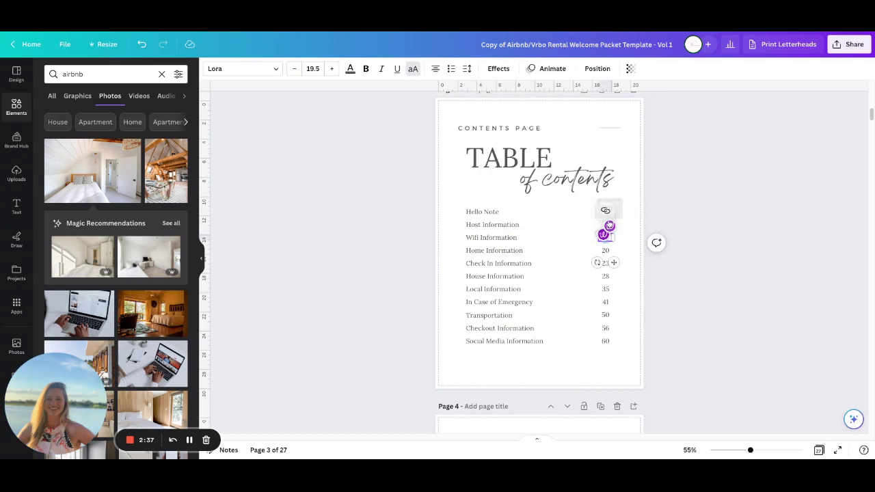
click(530, 356)
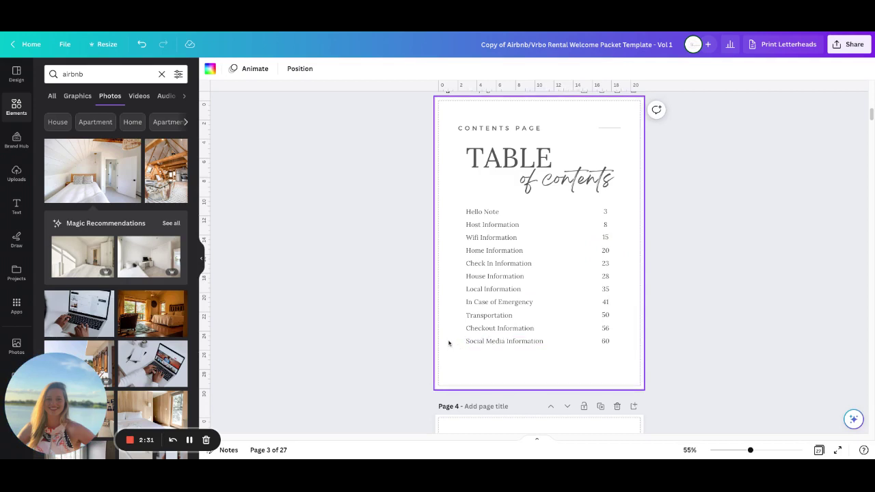
Duplicate the Checkout Information (56) and Social Media Information (60) rows below the list
drag(454, 329, 613, 347)
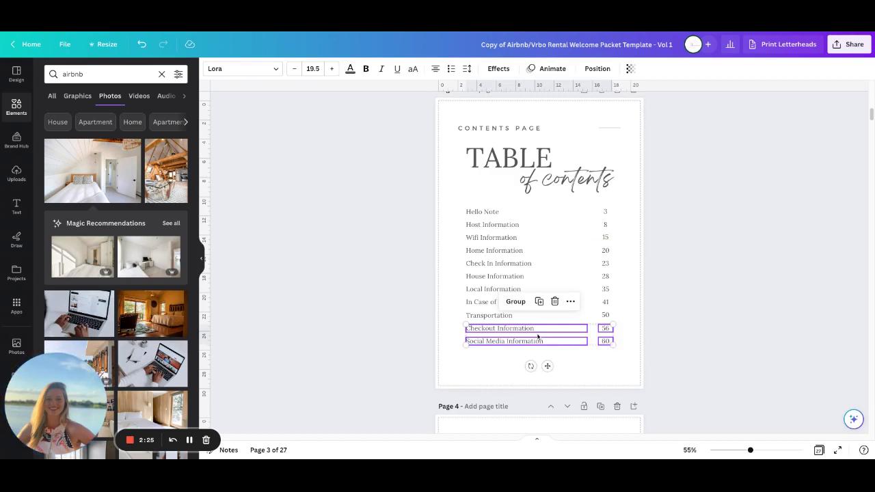
drag(538, 336, 534, 359)
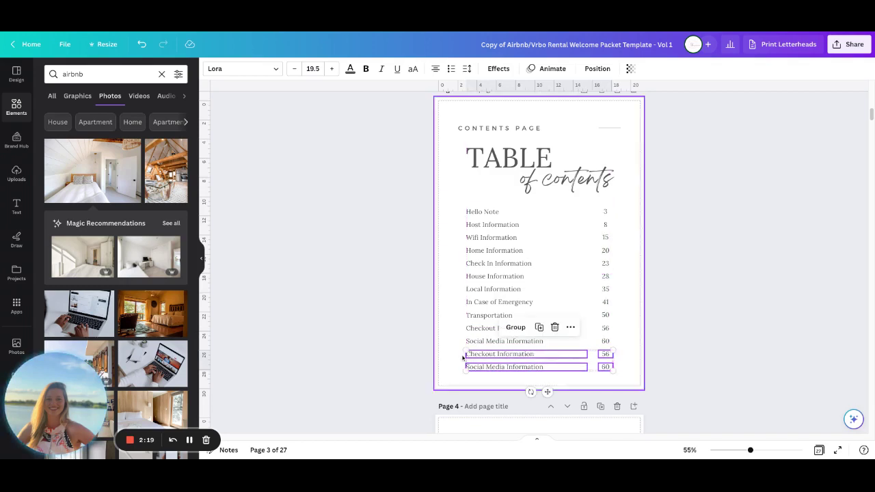
click(435, 350)
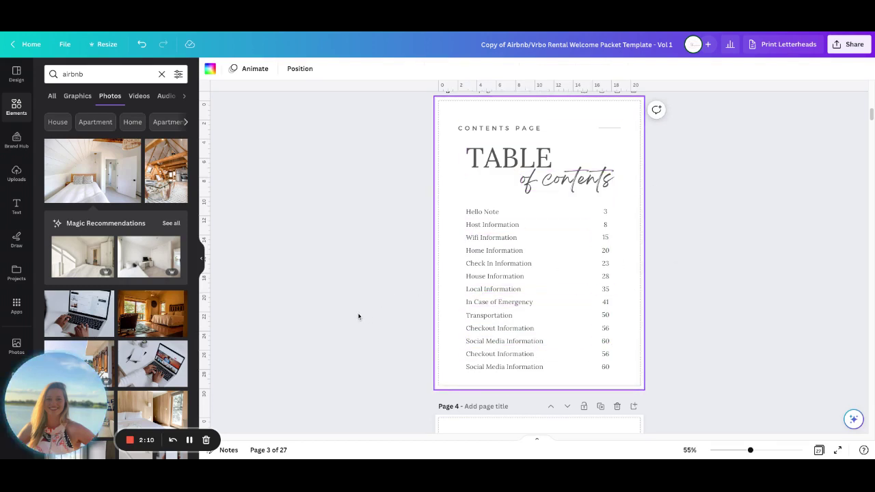
Scroll to page 4's Hello Note welcome letter with the host family signature
scroll(362, 318, down, 6)
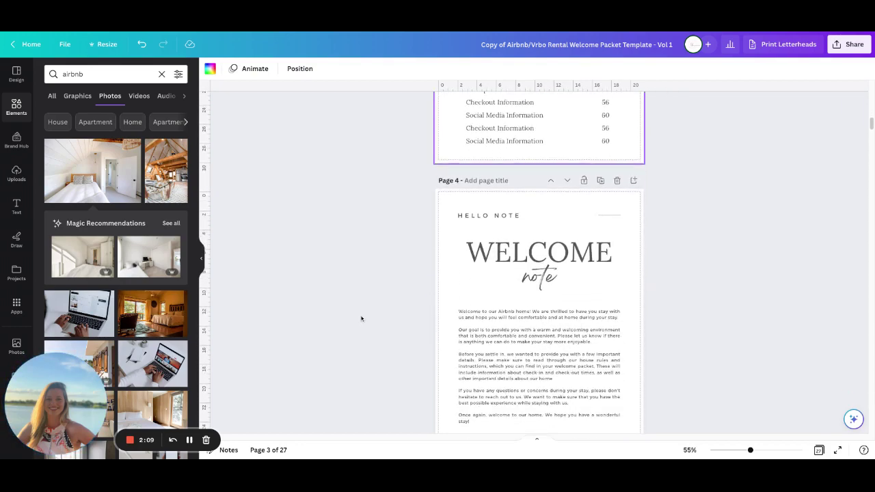
scroll(362, 318, up, 2)
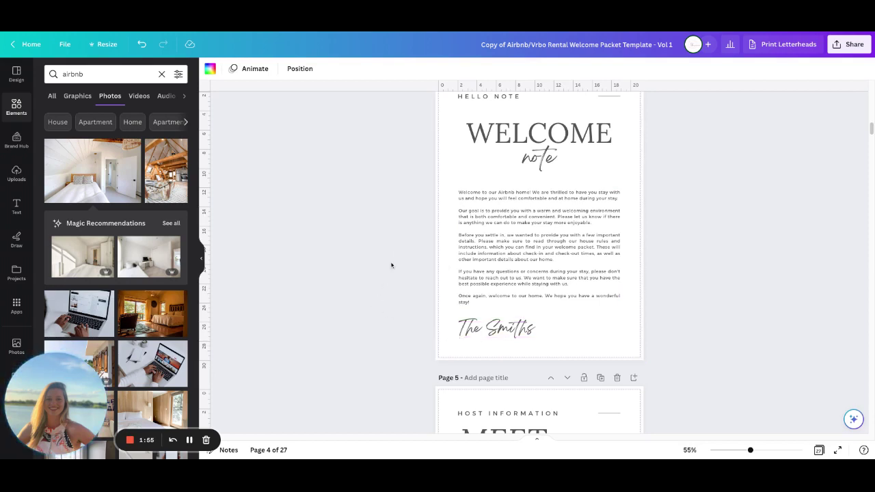
scroll(391, 265, up, 1)
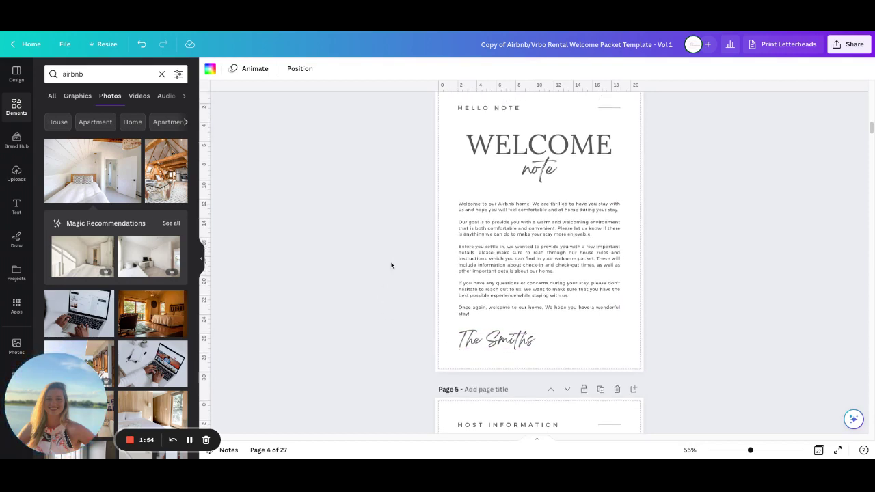
Search Elements for 'flower' and show all flower graphics
click(612, 343)
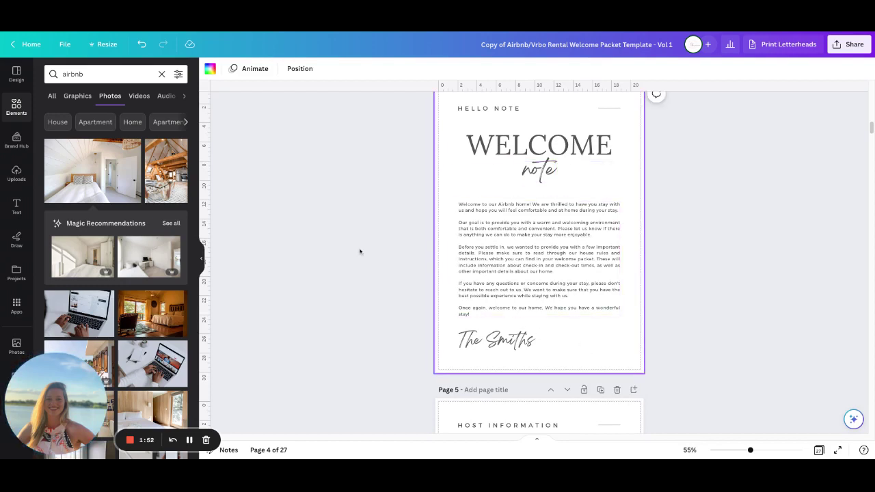
click(16, 107)
click(84, 74)
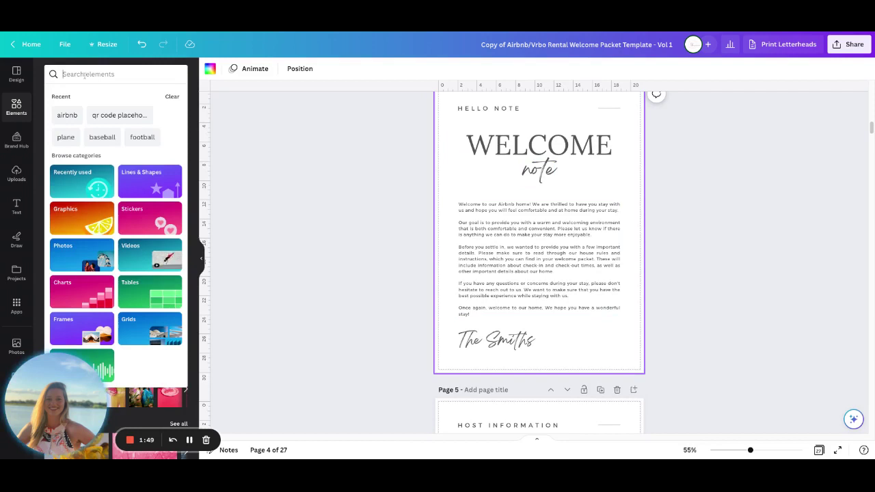
text(flower)
key(Return)
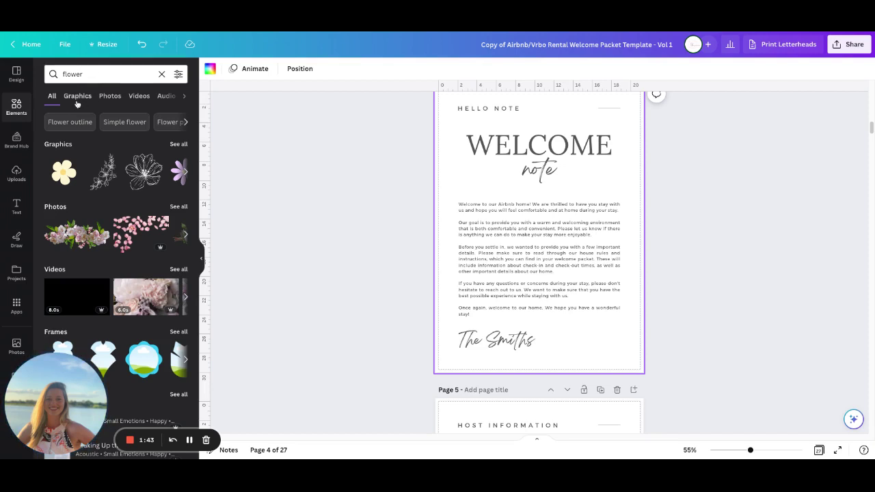
click(182, 145)
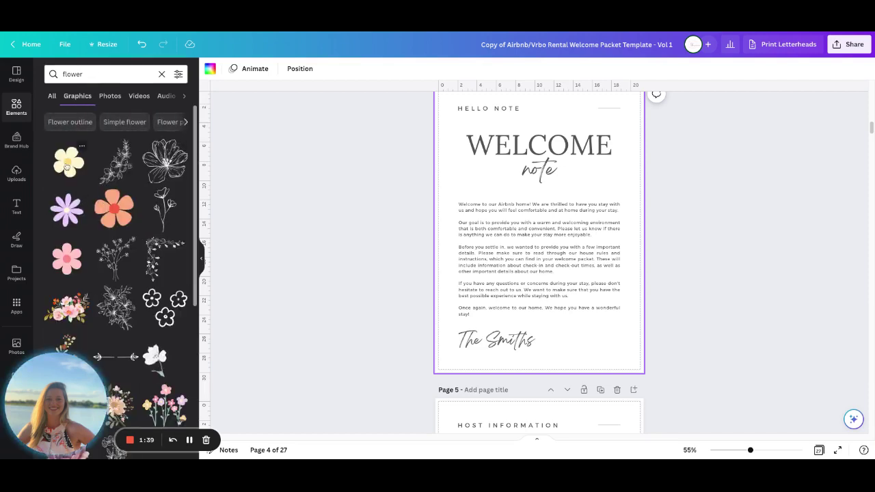
Add the pink flower, shrink it beside the signature, and lower its transparency
click(68, 258)
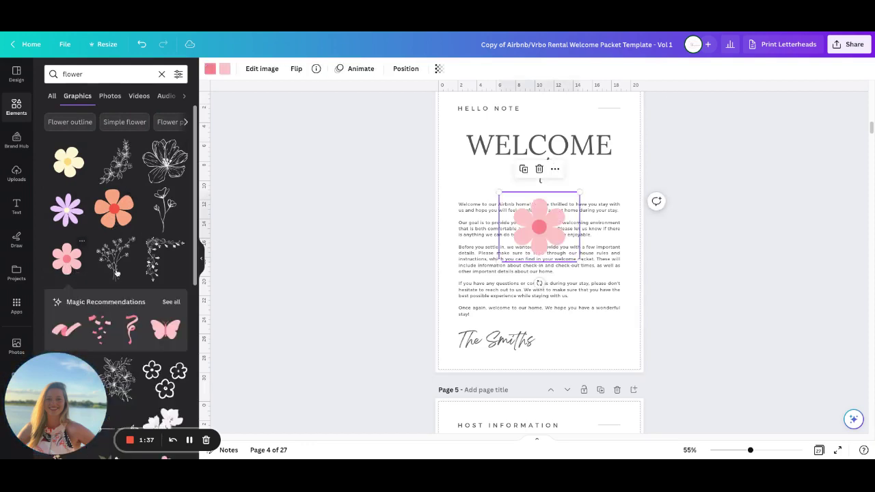
drag(500, 195, 599, 339)
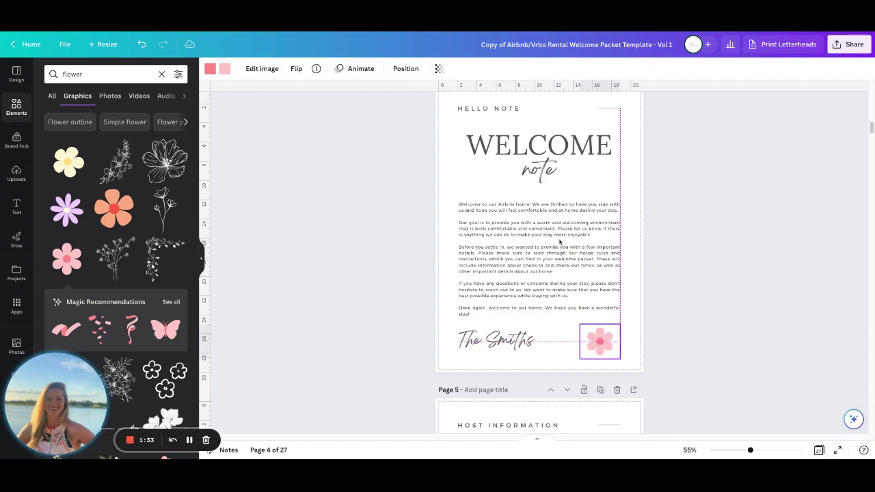
click(677, 348)
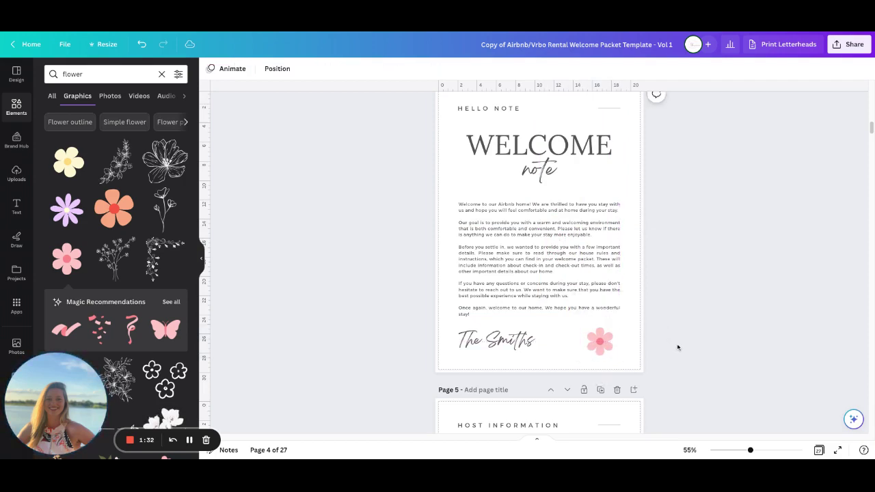
click(611, 346)
click(440, 69)
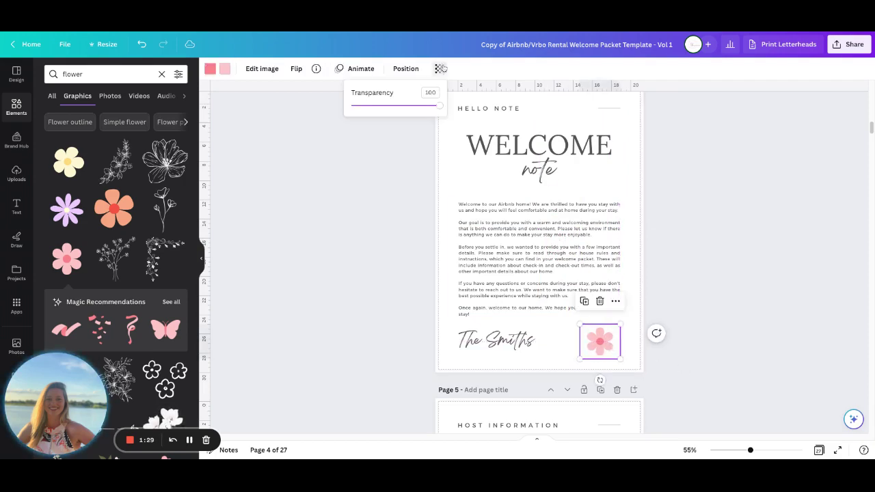
drag(439, 108, 377, 106)
click(414, 169)
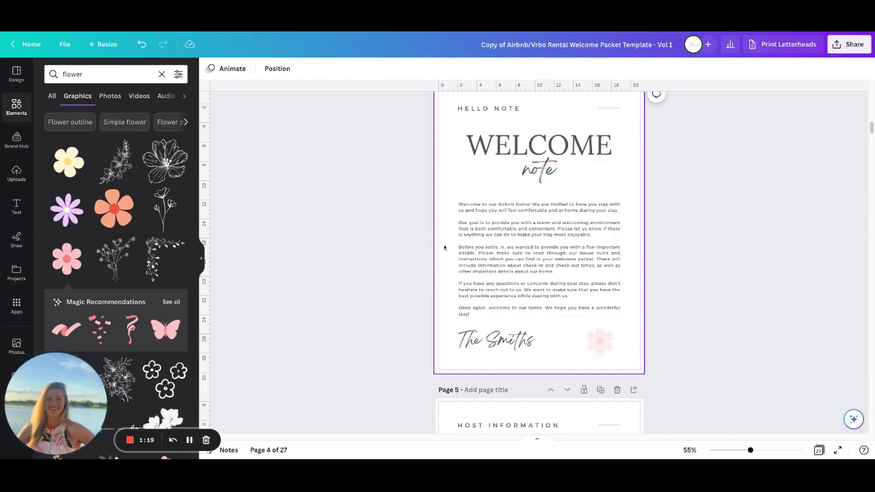
mouse_move(481, 269)
mouse_down()
mouse_move(532, 265)
mouse_move(426, 266)
mouse_move(513, 270)
mouse_move(480, 253)
mouse_move(488, 244)
mouse_move(487, 292)
mouse_move(482, 262)
mouse_up()
click(756, 346)
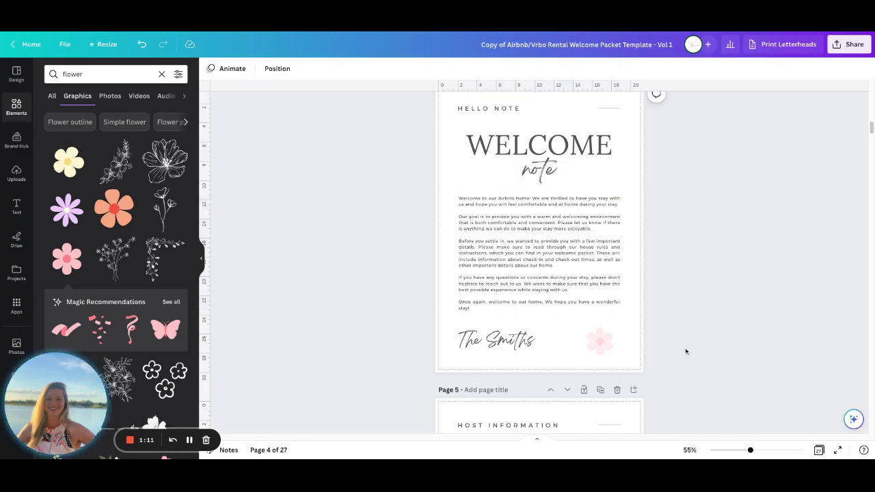
Delete the pink flower from the welcome letter and move on to page 5
scroll(667, 309, down, 4)
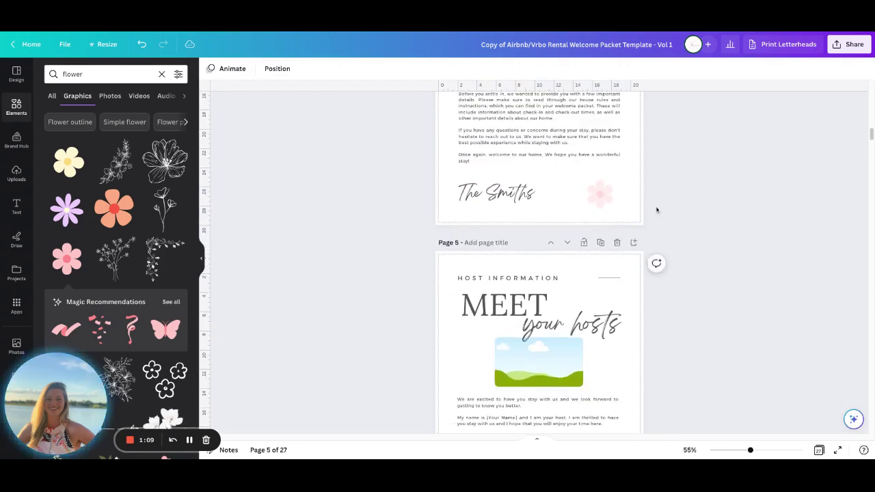
scroll(656, 210, up, 4)
click(599, 349)
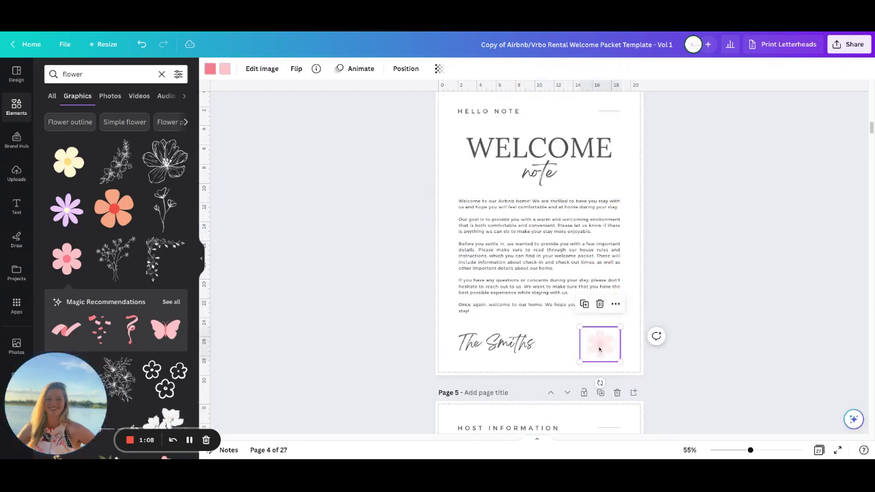
click(602, 303)
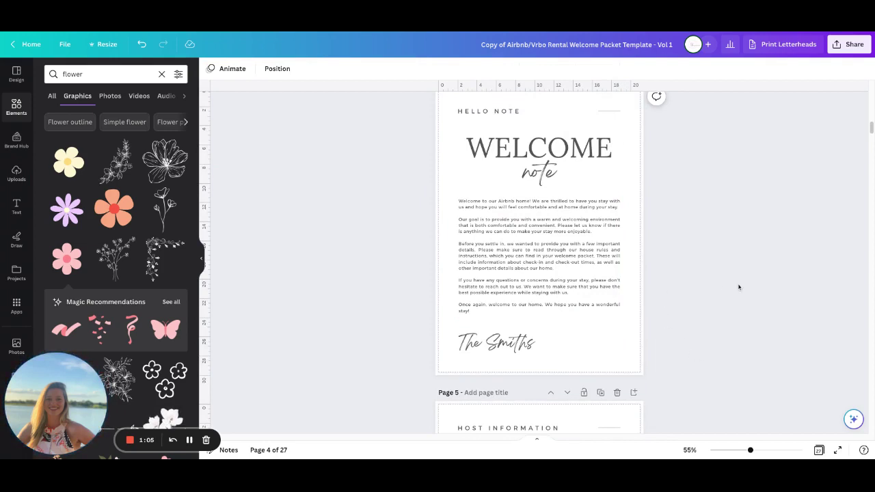
scroll(711, 301, down, 8)
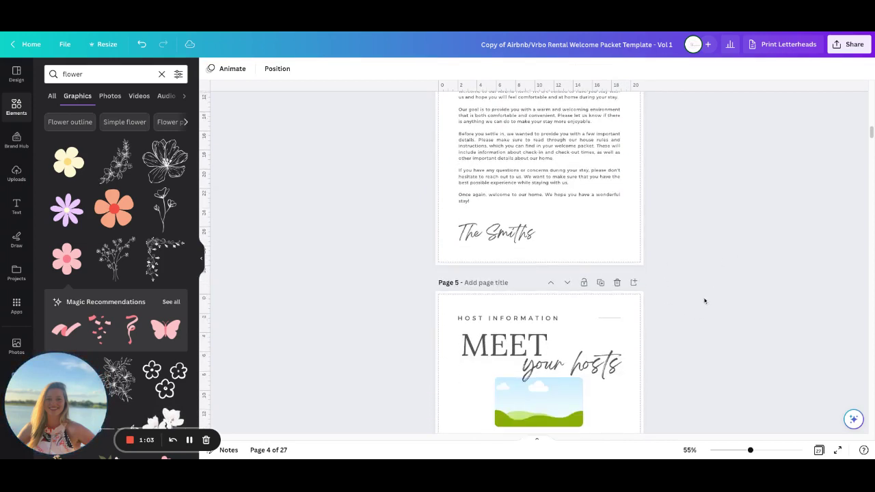
Duplicate the phone number block and centre both blocks side by side under the text
scroll(705, 300, up, 2)
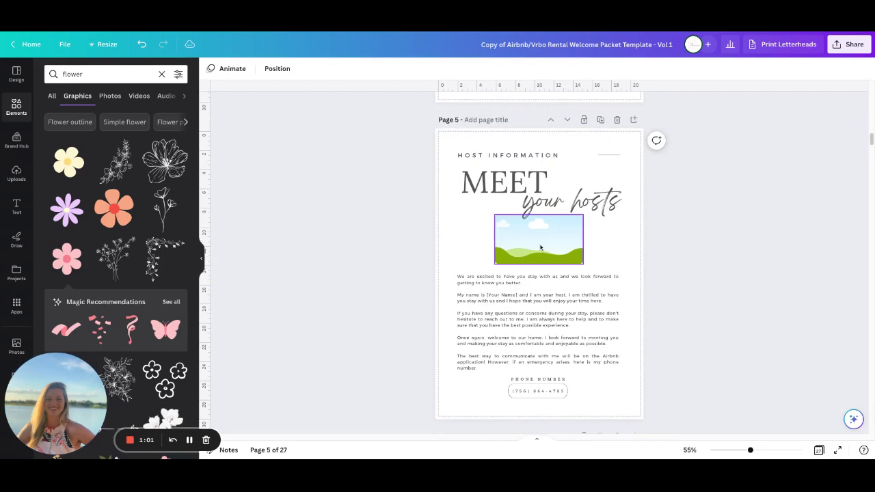
click(512, 250)
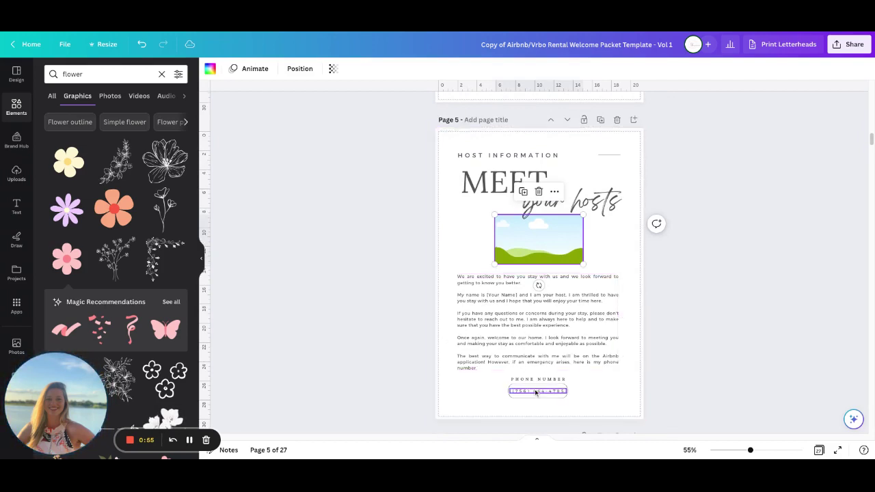
click(454, 387)
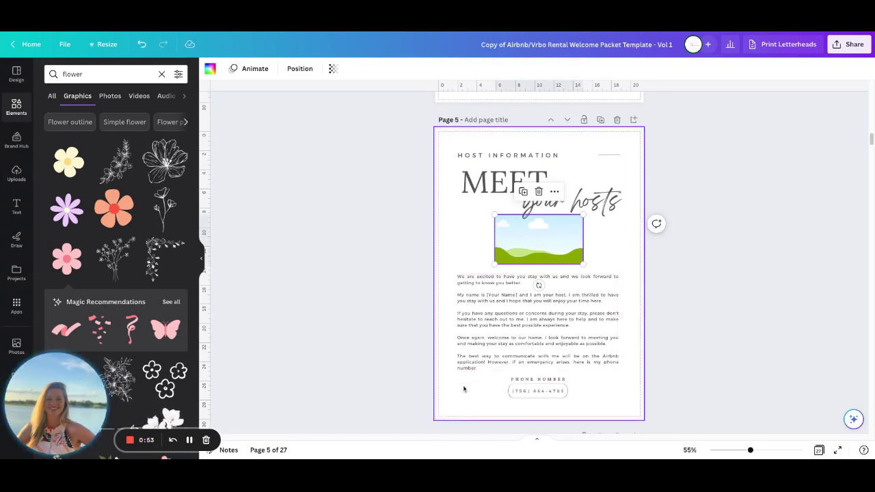
click(542, 397)
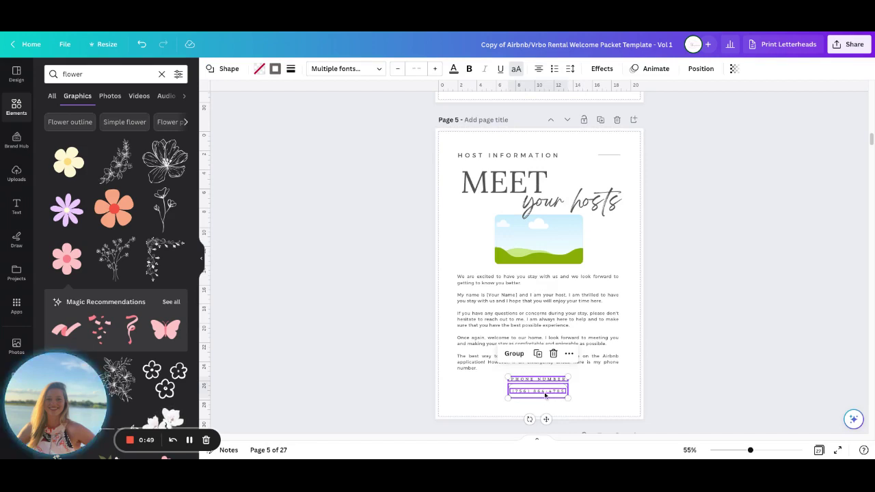
key(ctrl+d)
key(shift+Right)
key(shift+Right)
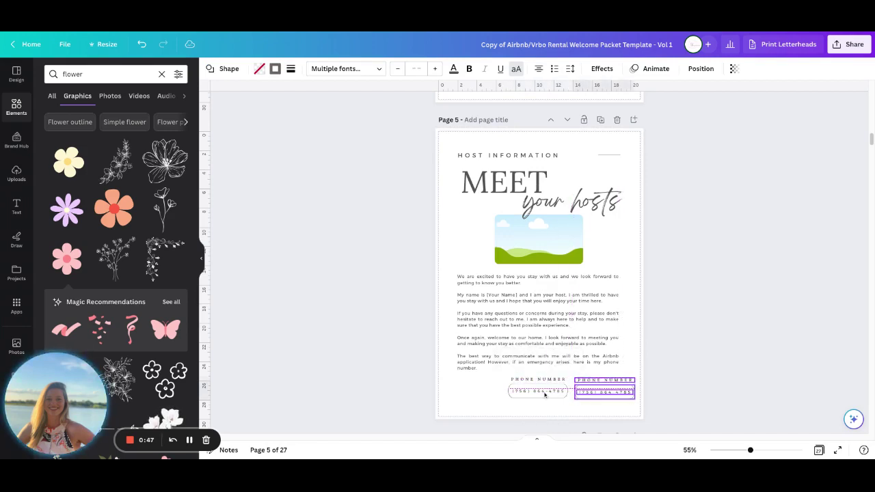
drag(483, 377, 586, 396)
click(616, 393)
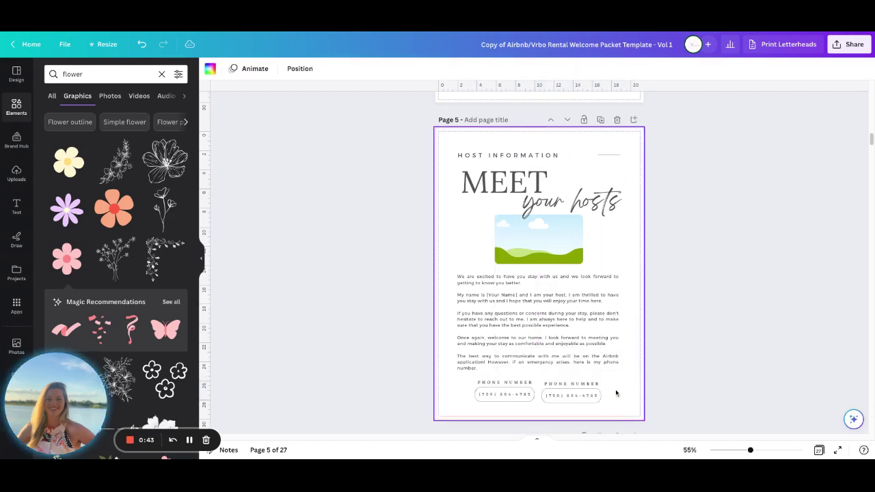
Rename the copied block's PHONE NUMBER heading to EMAIL
click(583, 385)
double_click(583, 385)
text(EMAIL)
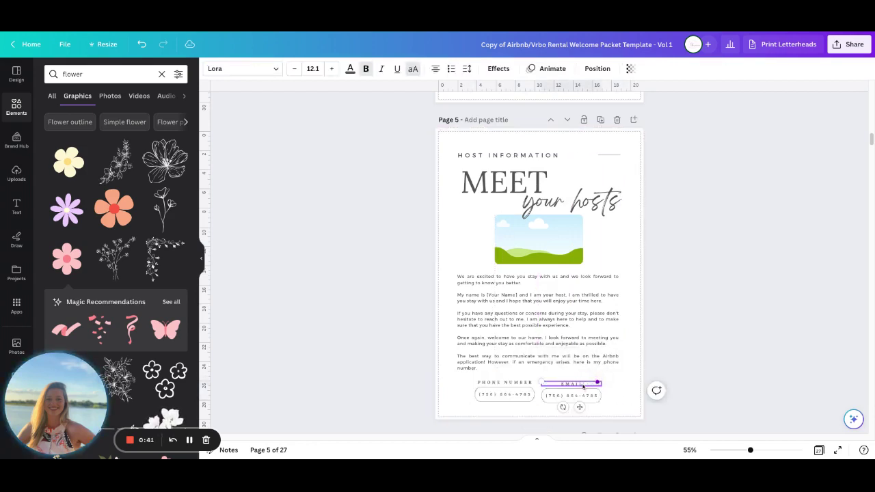
click(636, 382)
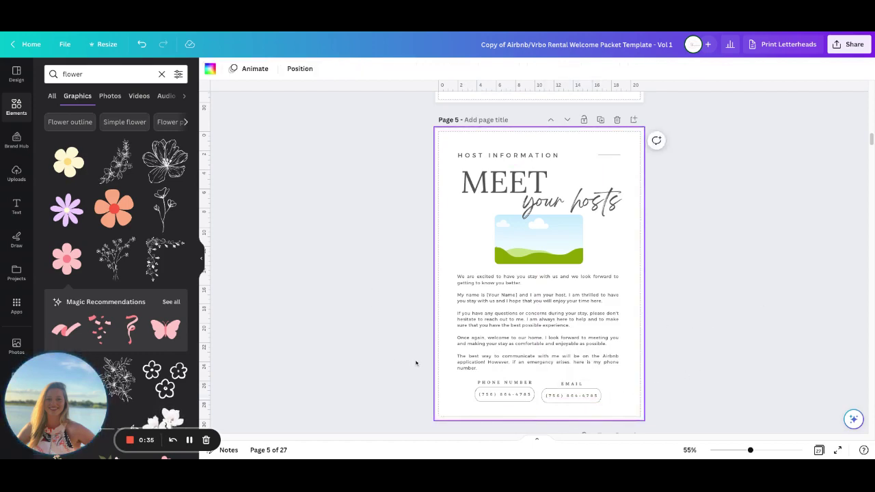
Check the NETWORK NAME and WIFI PASSWORD fields on page 6
scroll(414, 359, down, 5)
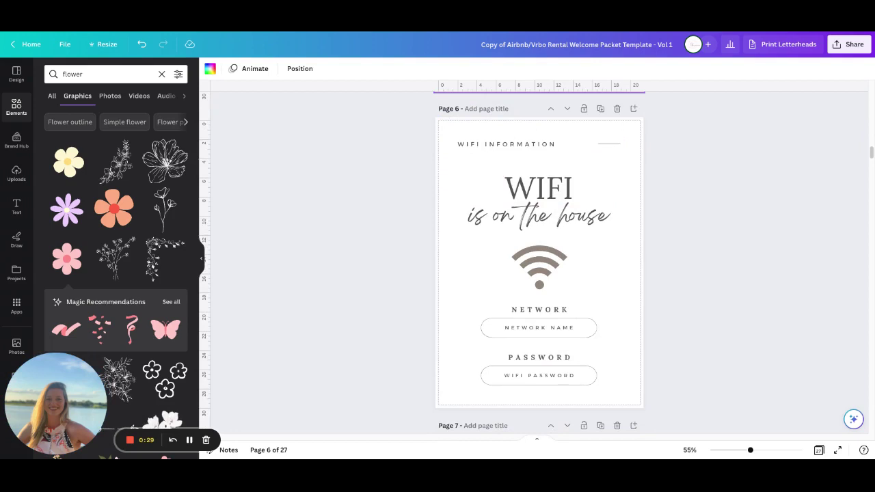
double_click(543, 328)
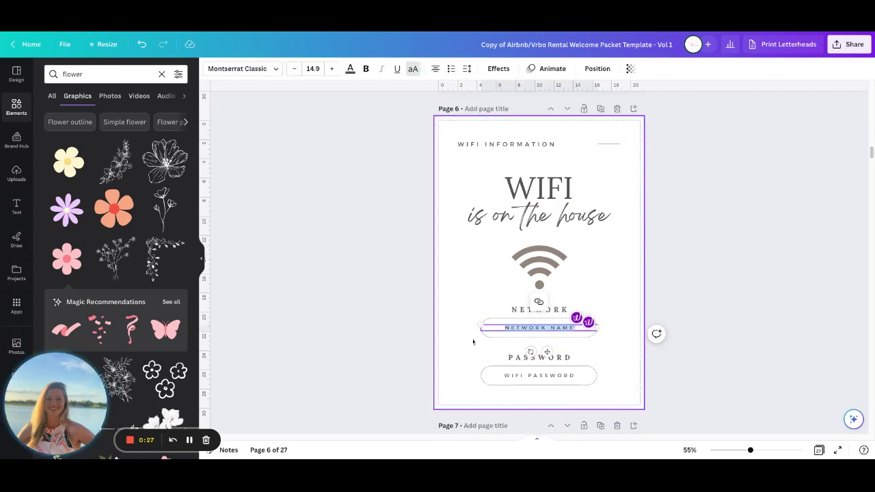
double_click(540, 376)
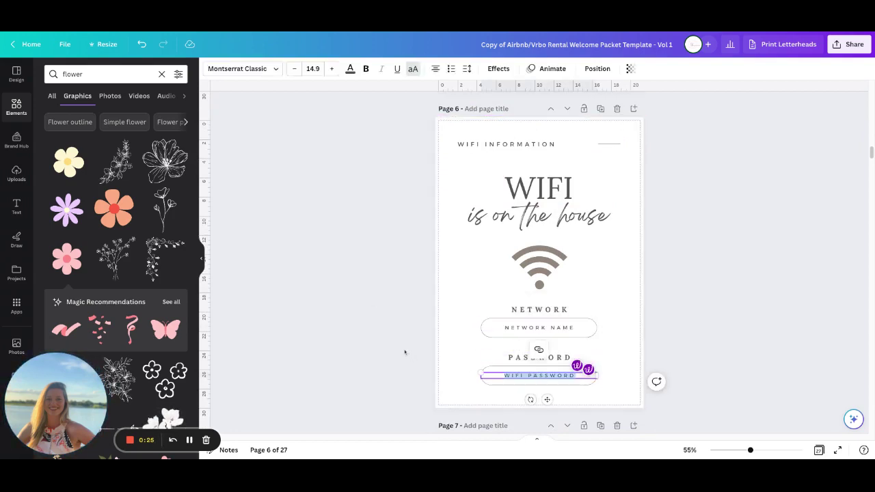
Review page 7's bedroom photo, address and description, then continue to the Check In guide
scroll(405, 352, down, 5)
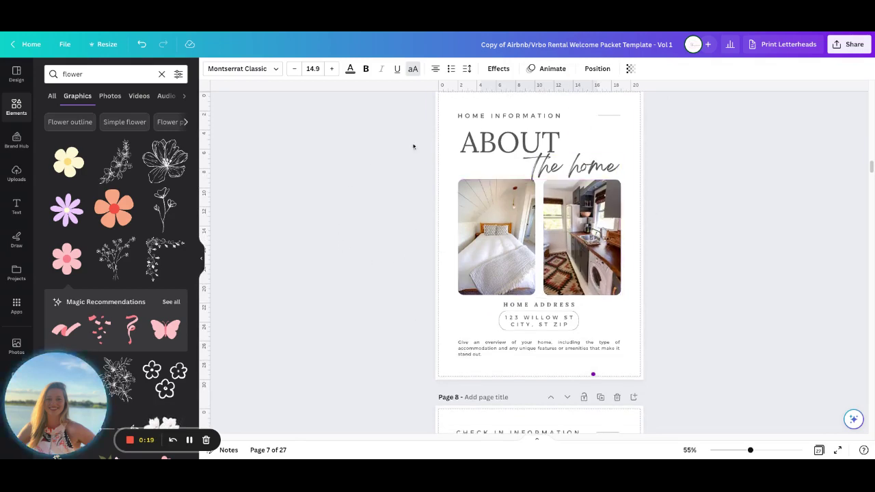
click(506, 242)
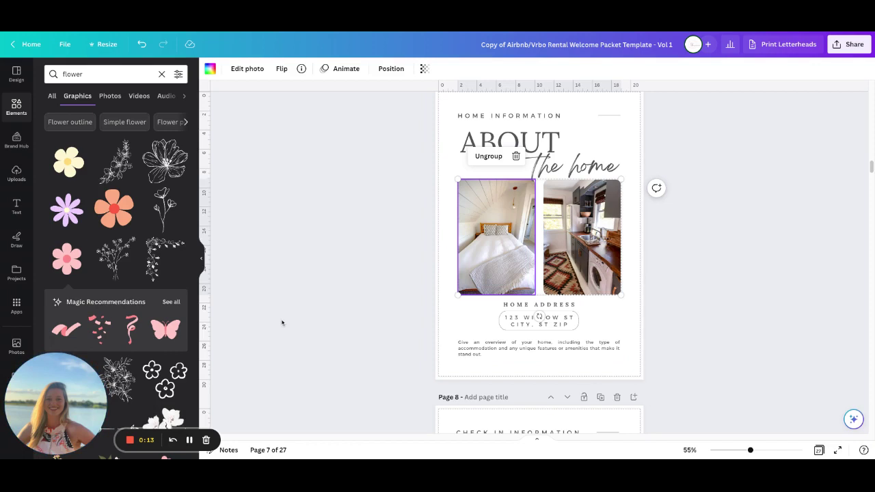
click(487, 331)
click(522, 324)
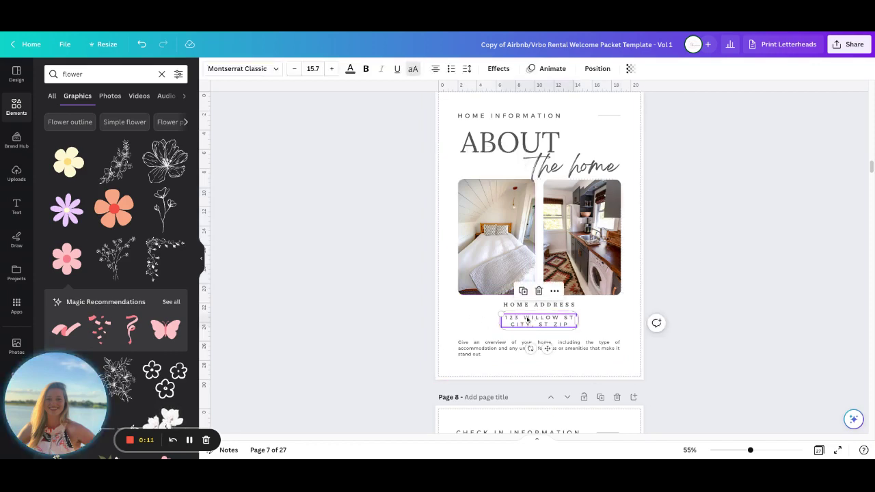
click(459, 352)
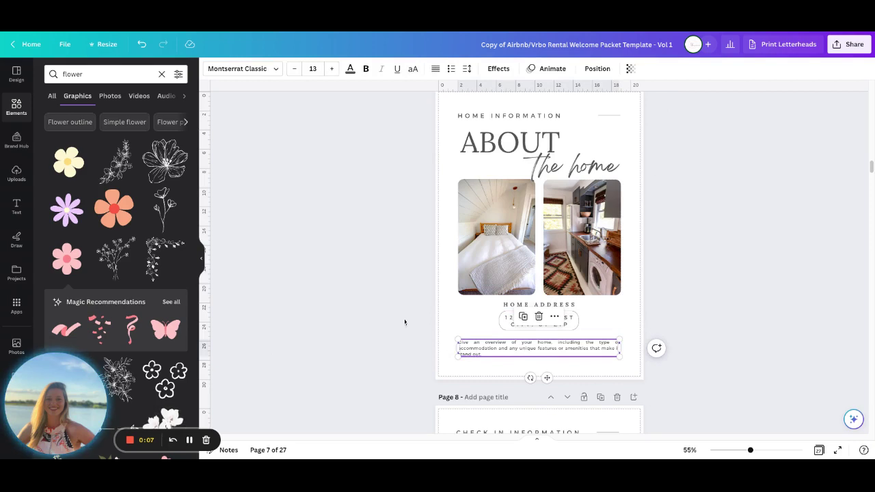
scroll(404, 309, down, 5)
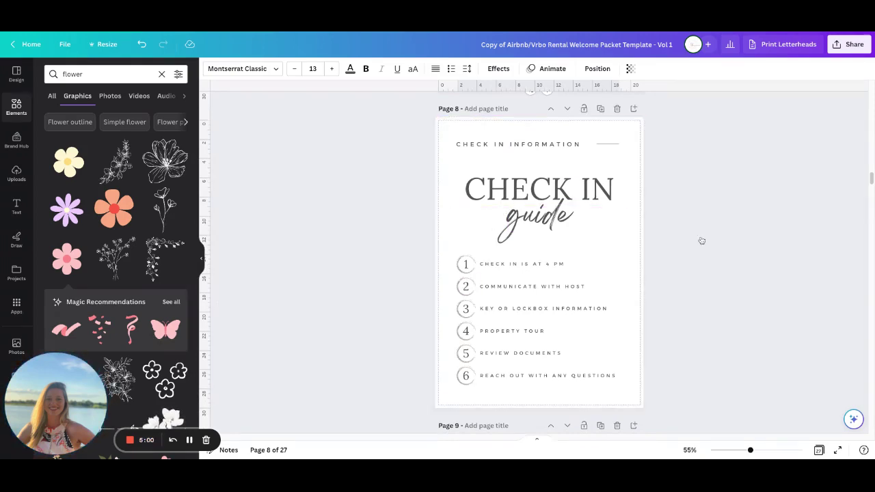
Scroll through pages 8–10 and back, then down to the page 12 Event Calendar
scroll(403, 332, down, 5)
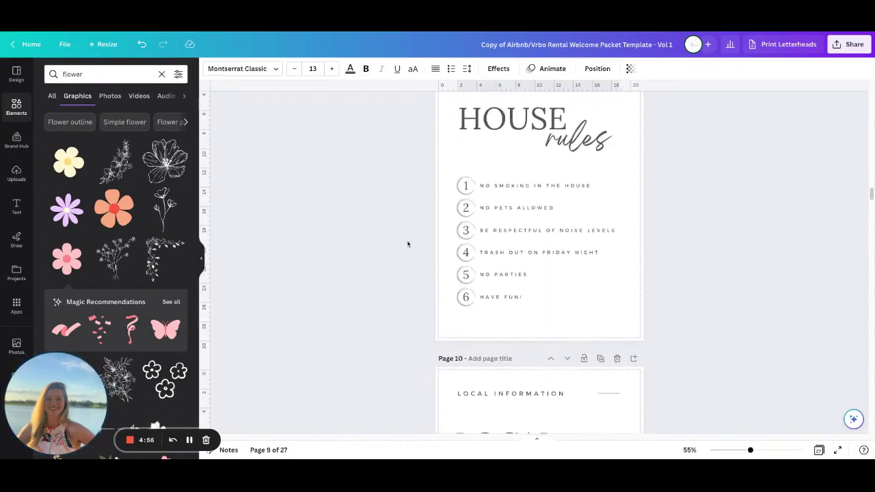
scroll(406, 244, down, 5)
scroll(408, 245, up, 5)
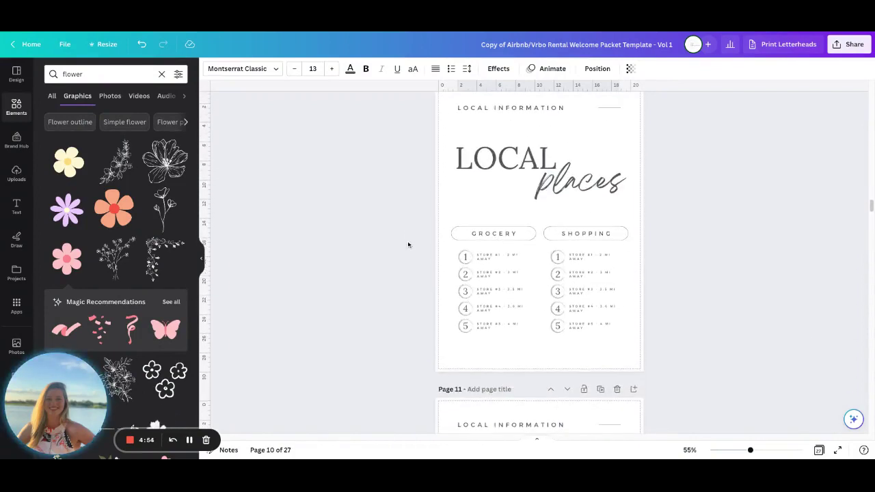
scroll(409, 245, up, 10)
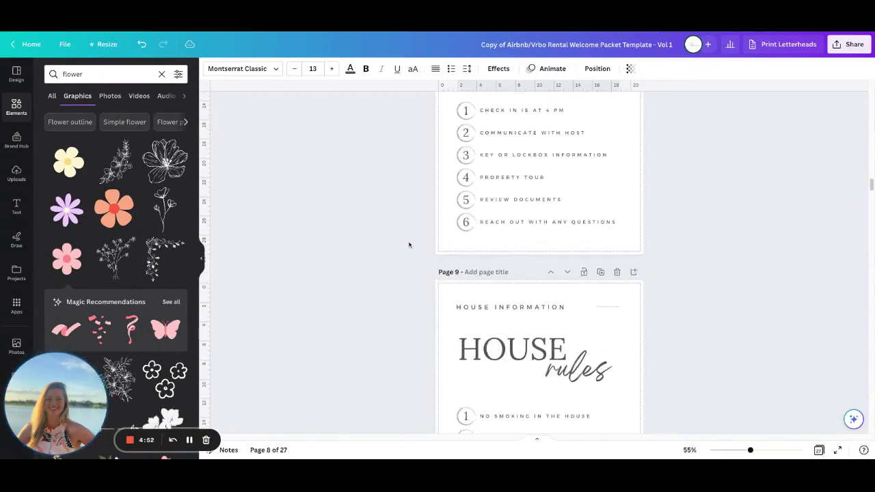
scroll(408, 243, up, 4)
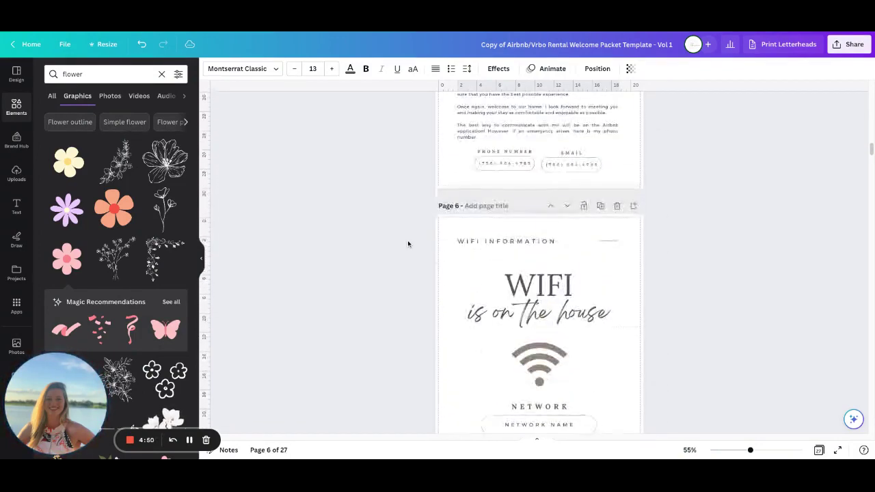
scroll(408, 243, down, 2)
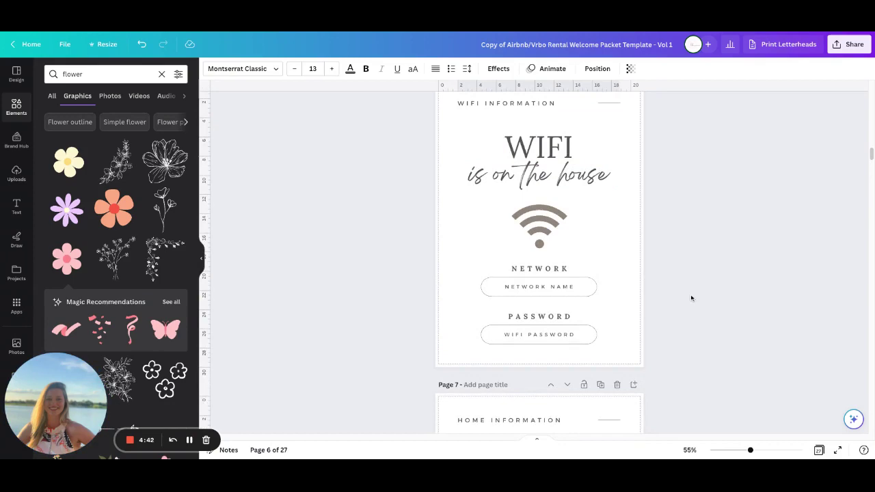
scroll(540, 260, down, 12)
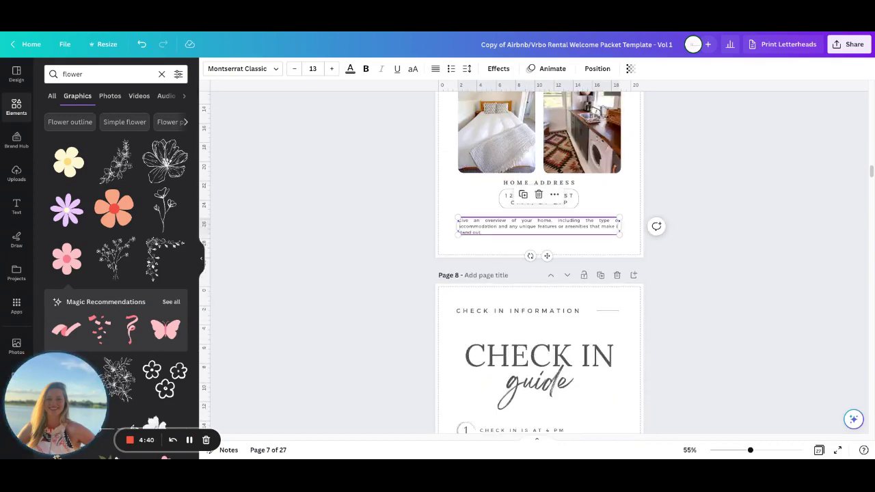
scroll(539, 260, down, 10)
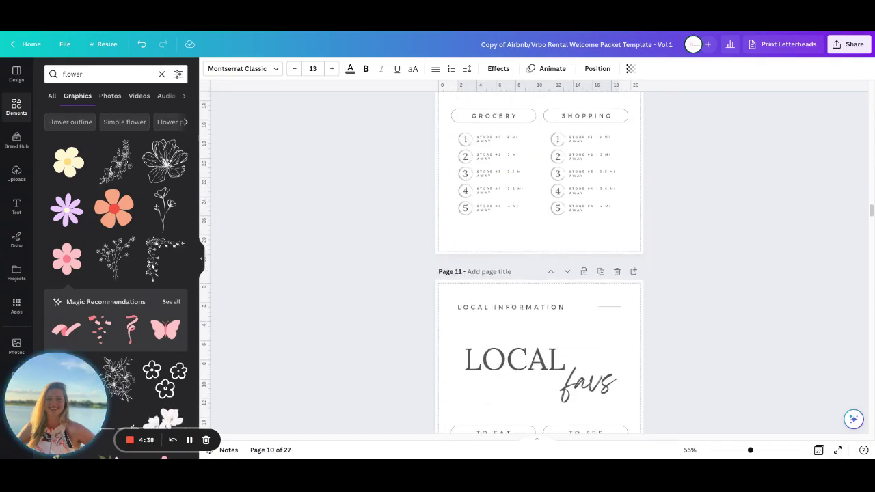
scroll(701, 239, down, 8)
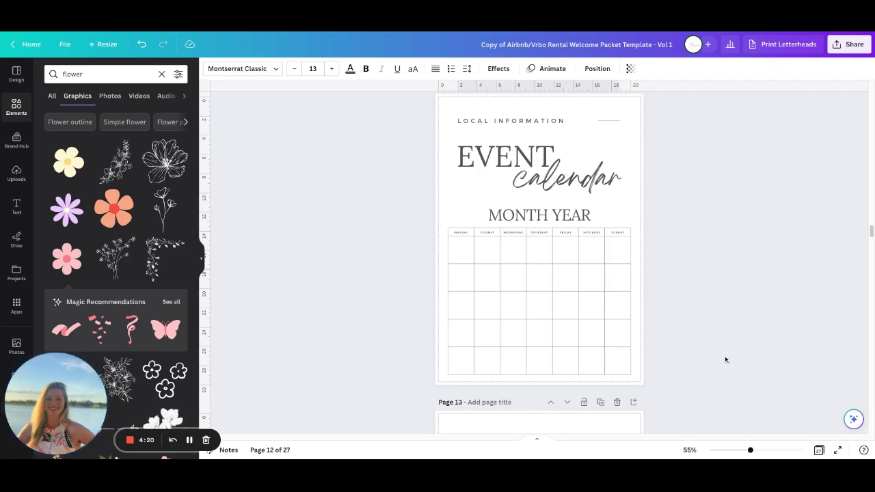
scroll(684, 325, down, 1)
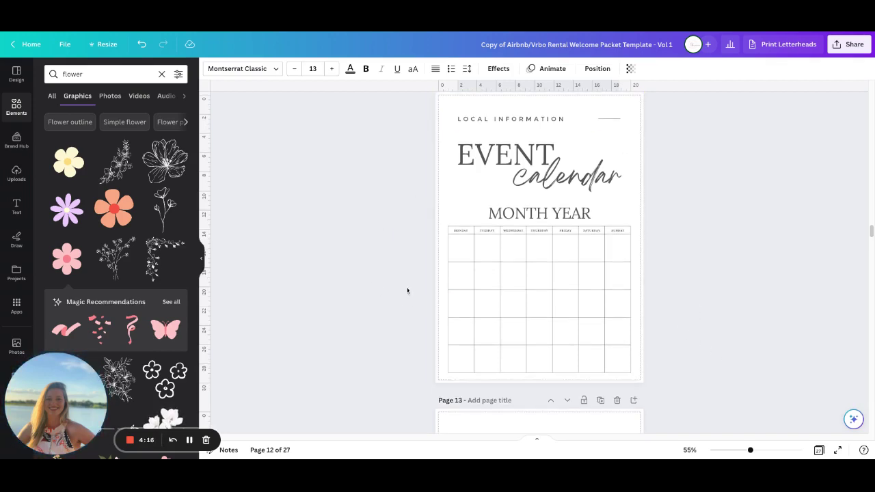
scroll(408, 291, down, 1)
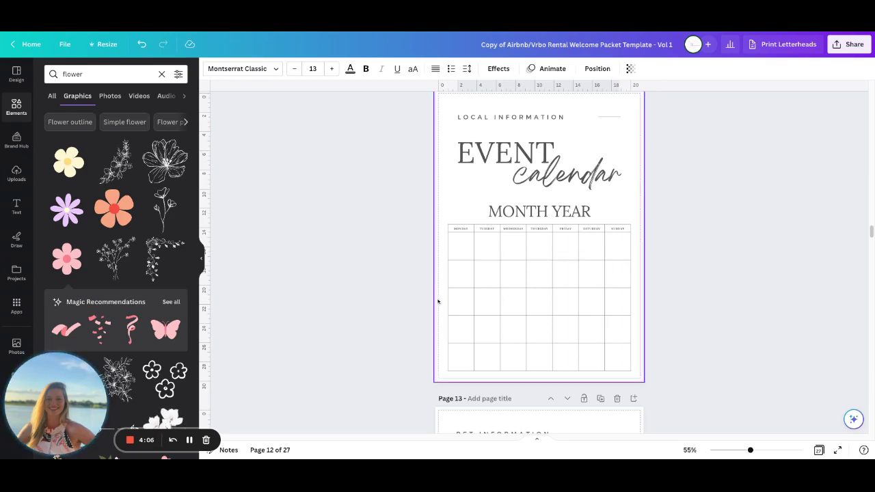
Scroll down past pages 19–22 to reach the page 23 Checkout Checklist
scroll(412, 343, down, 1)
scroll(412, 343, down, 5)
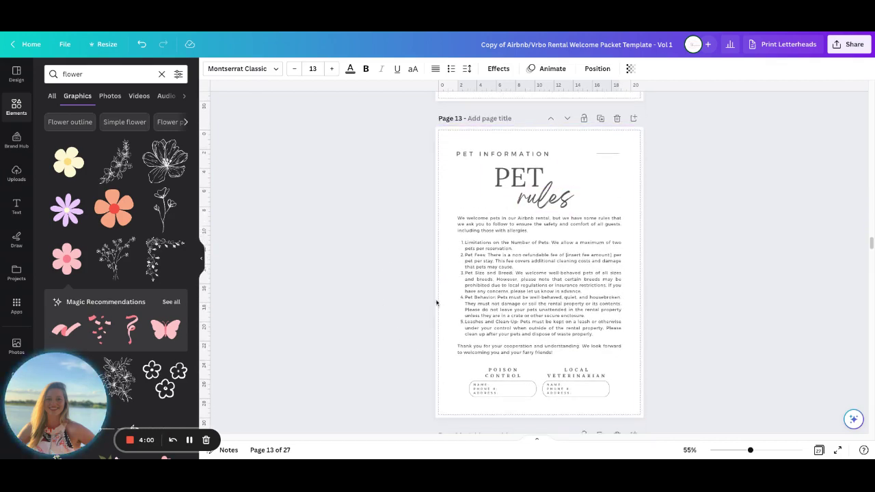
scroll(397, 311, down, 5)
scroll(396, 314, down, 5)
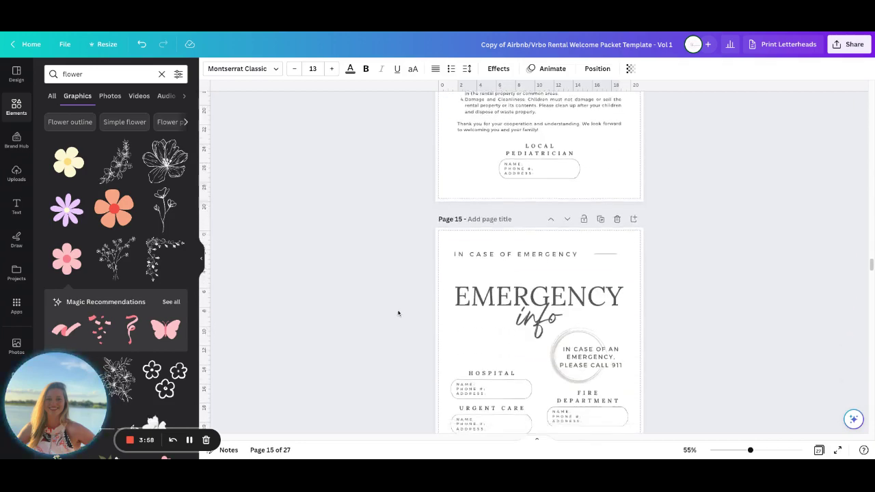
scroll(394, 314, down, 5)
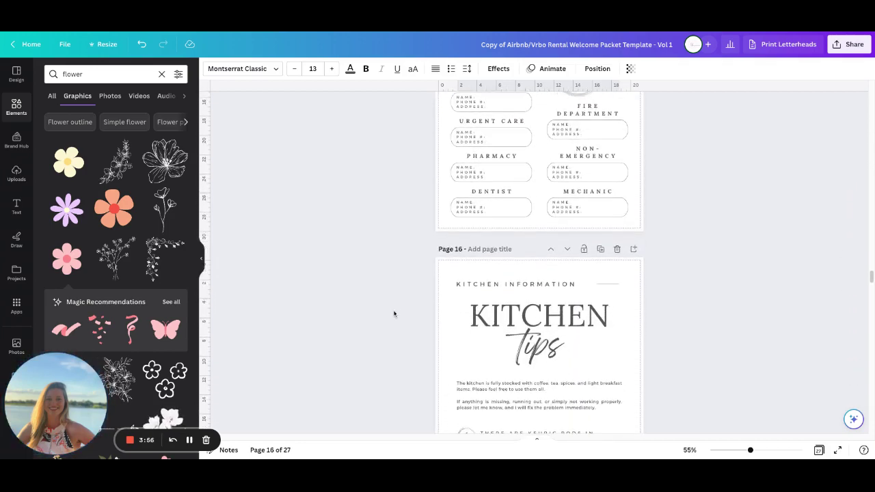
scroll(393, 313, down, 5)
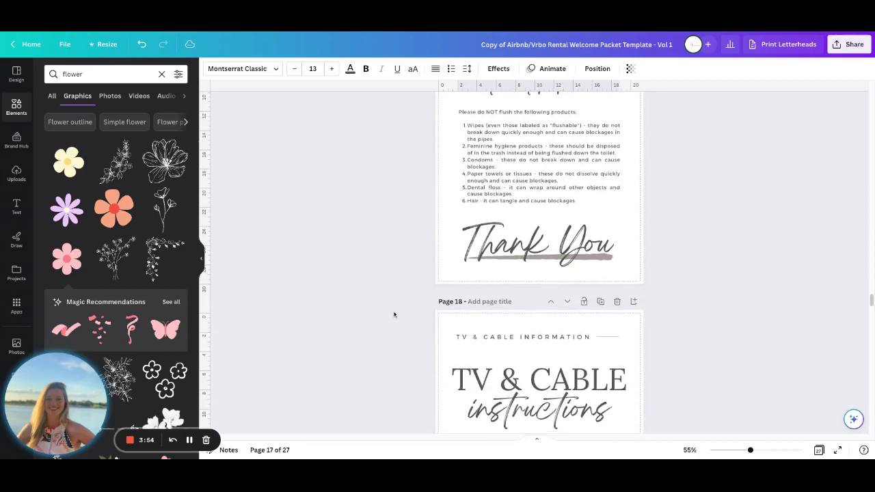
scroll(394, 313, down, 4)
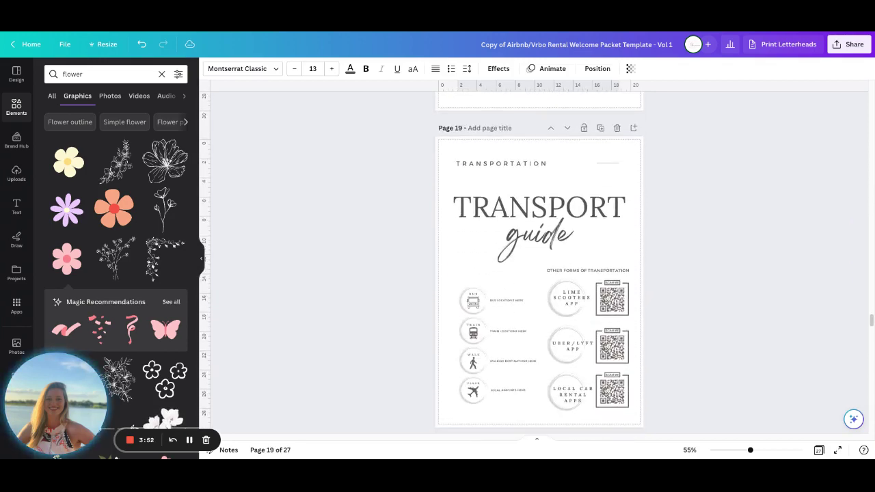
scroll(539, 260, down, 5)
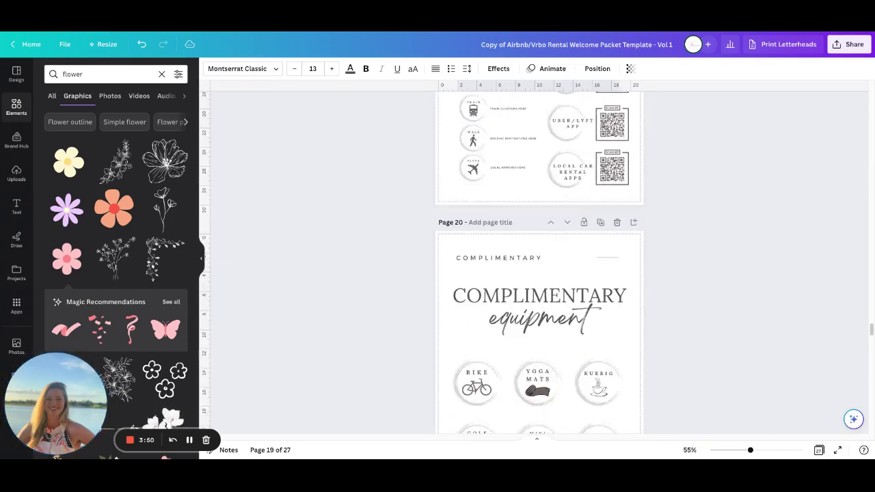
scroll(539, 259, down, 8)
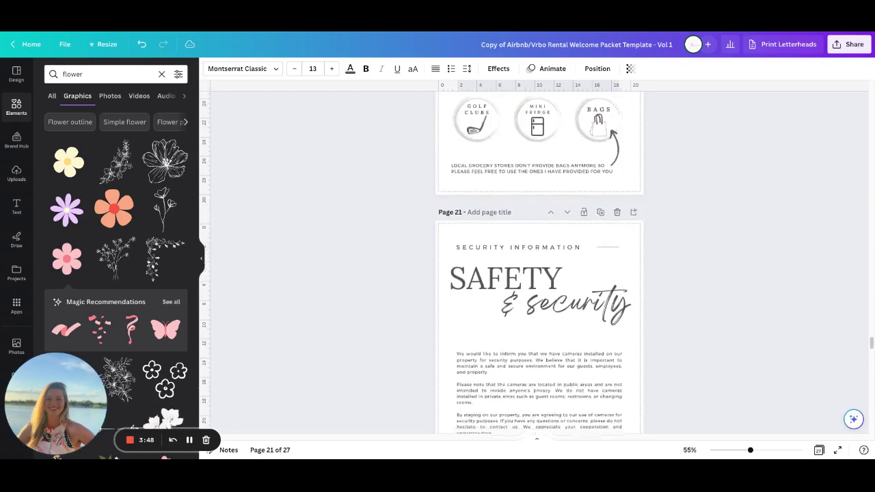
scroll(539, 260, down, 1)
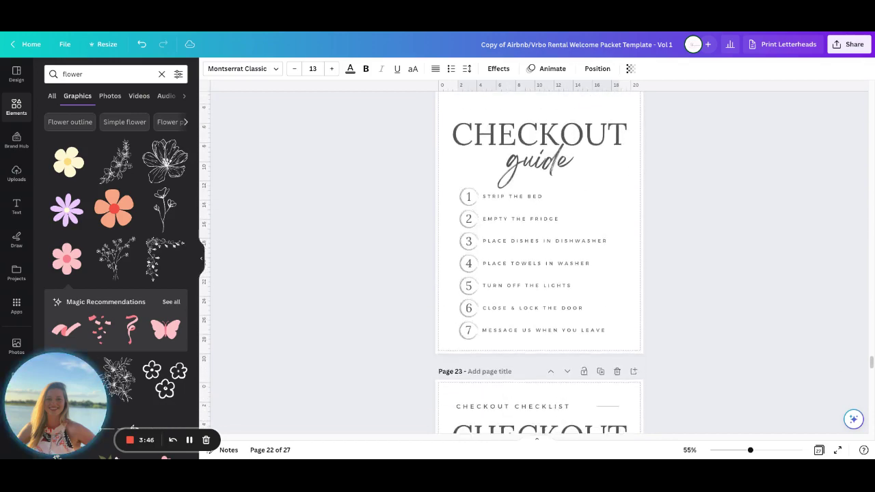
scroll(539, 260, down, 5)
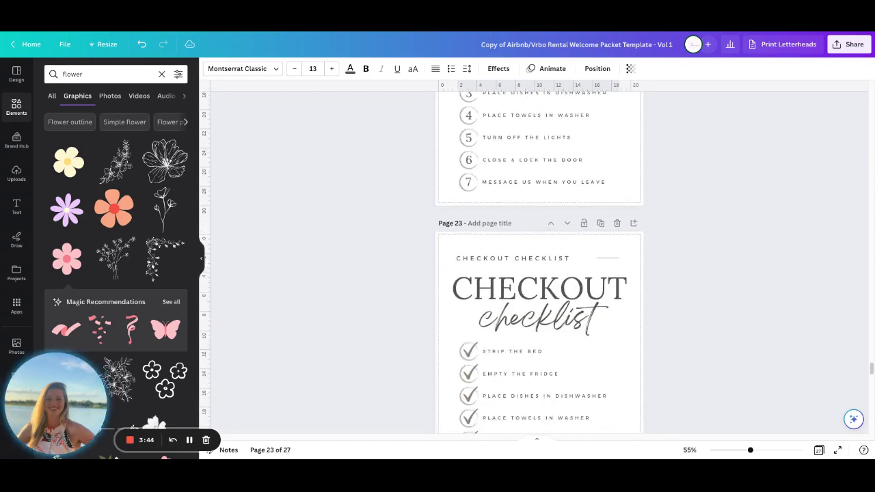
Download the packet as PDF Standard with page 2 unticked, keeping pages 1 and 3–27
click(845, 43)
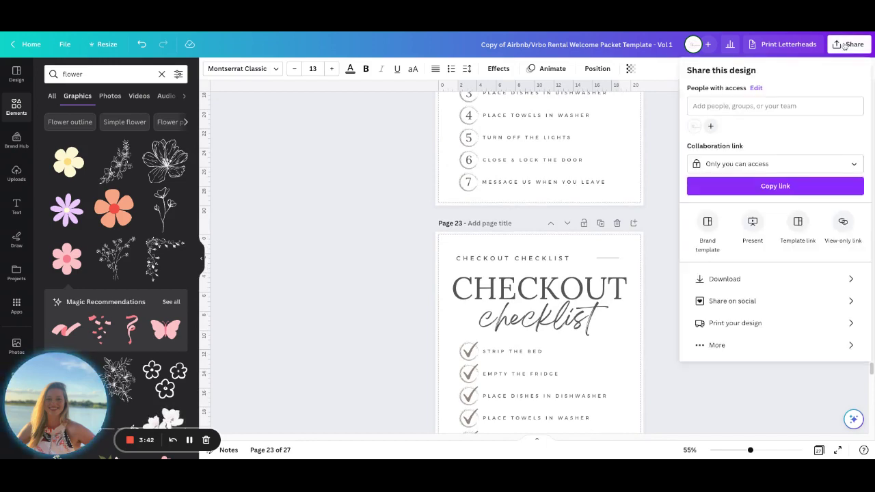
click(744, 280)
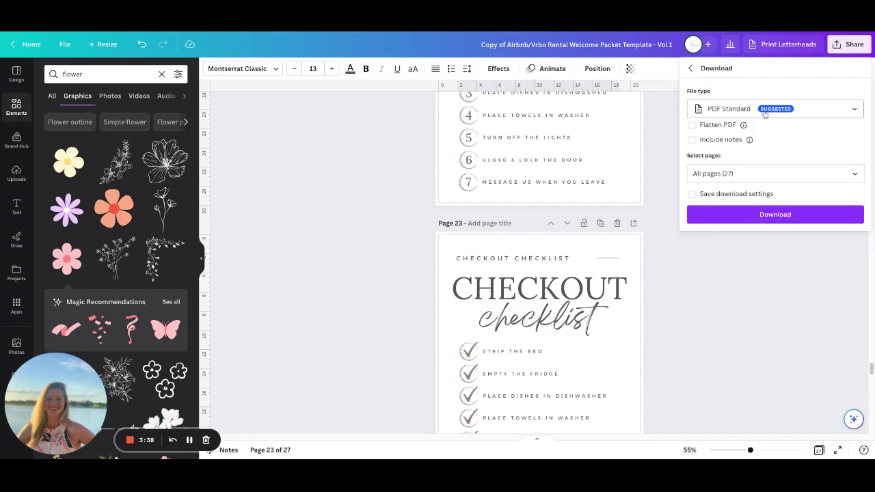
click(760, 175)
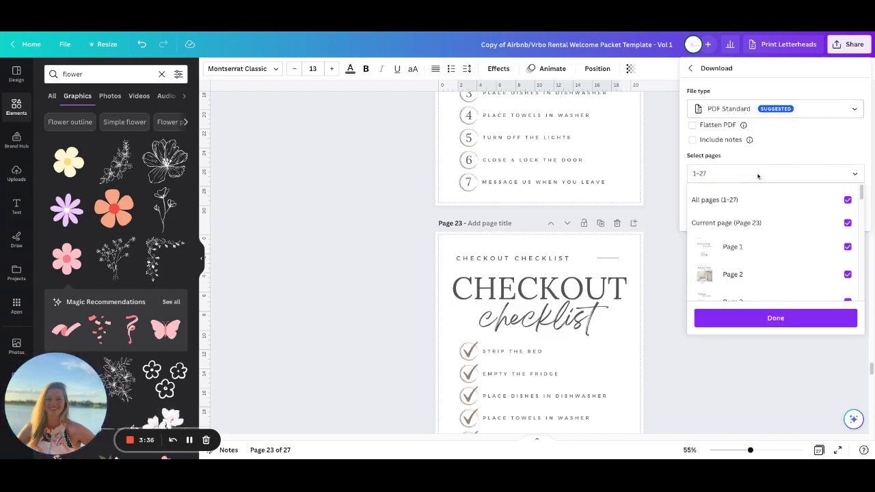
scroll(786, 273, down, 10)
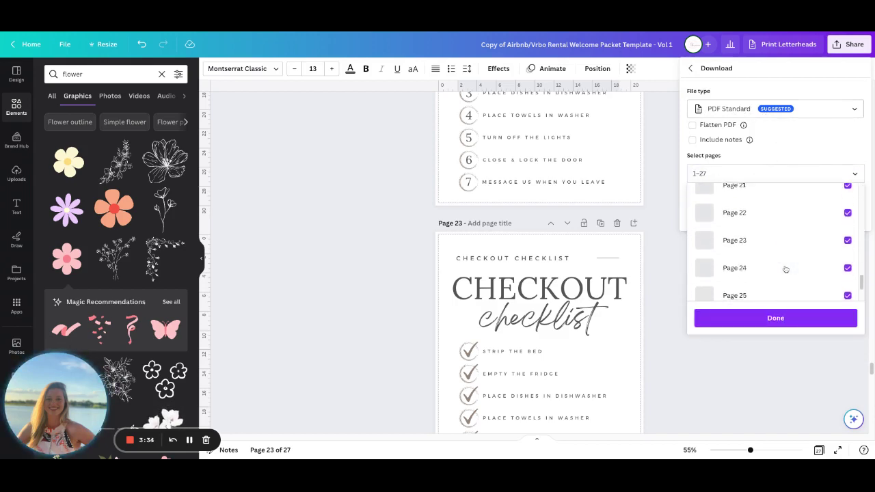
scroll(785, 270, down, 2)
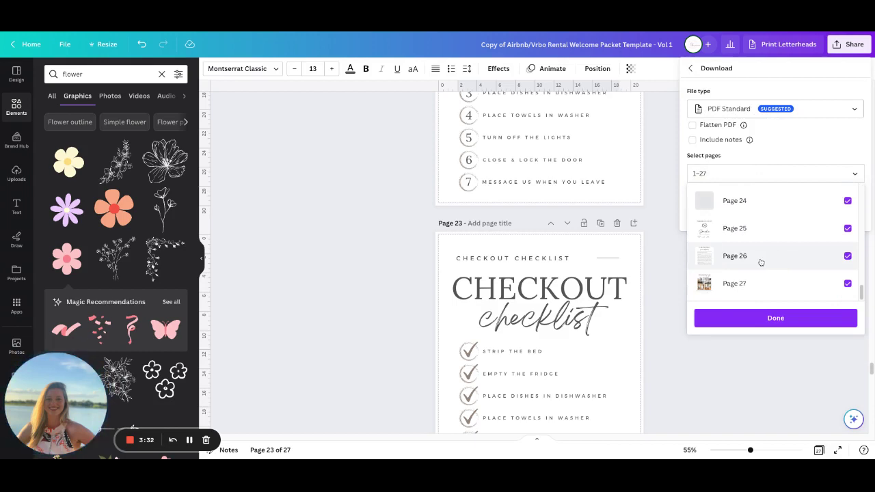
scroll(775, 239, up, 11)
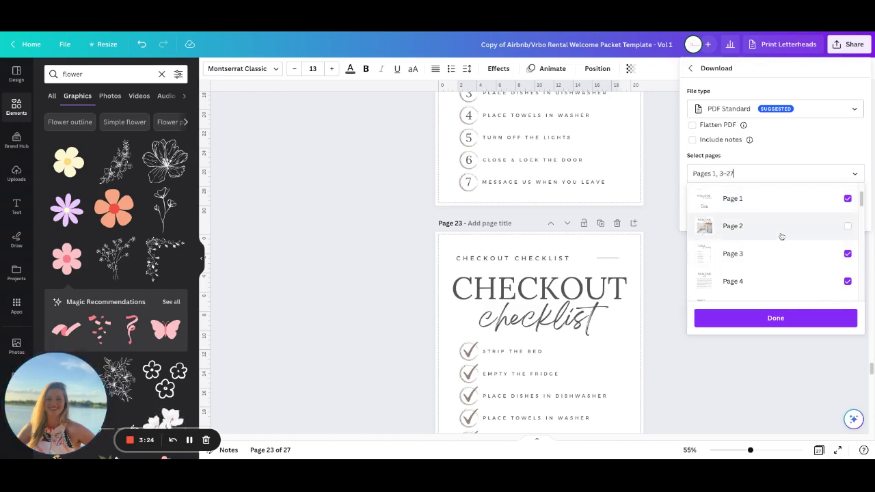
click(768, 319)
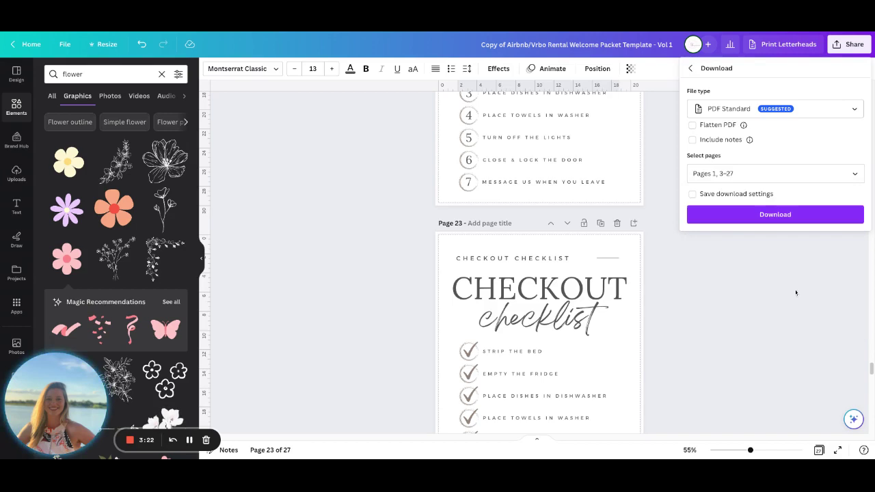
click(785, 217)
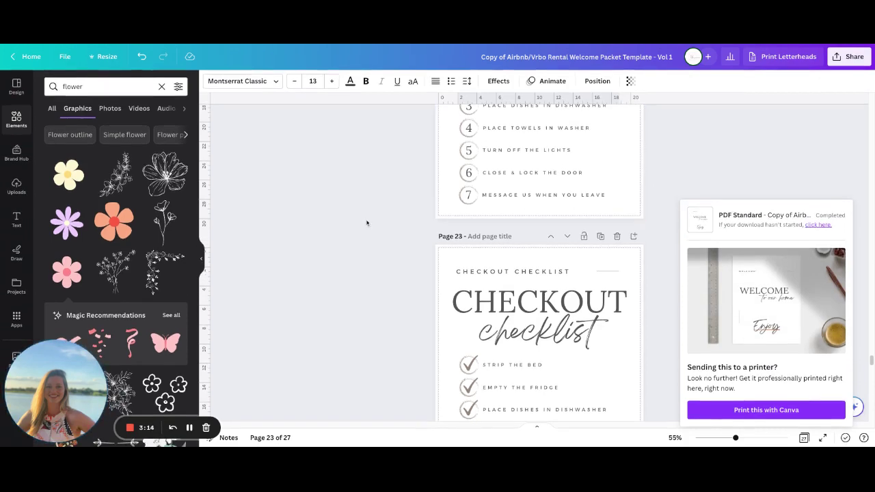
Scroll back up and bring up Airbnb Rental Welcome Packet - Vol 1 at its page 20 security notice
scroll(384, 220, up, 12)
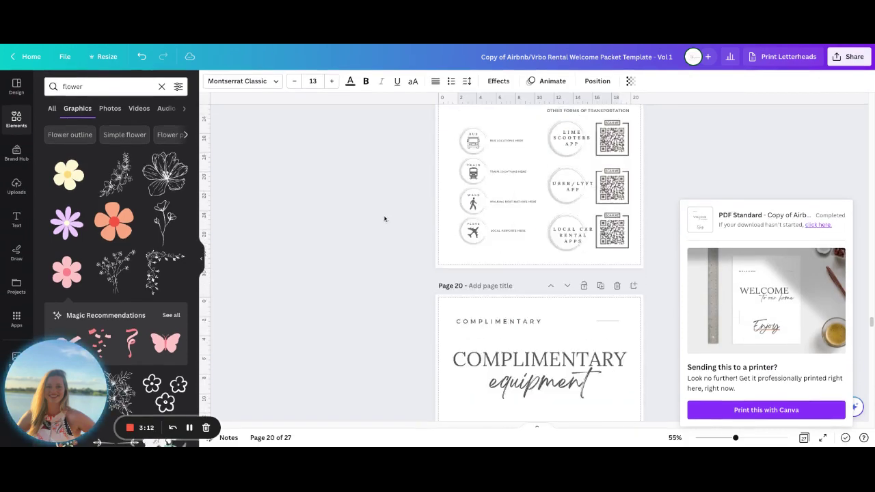
scroll(385, 218, up, 1)
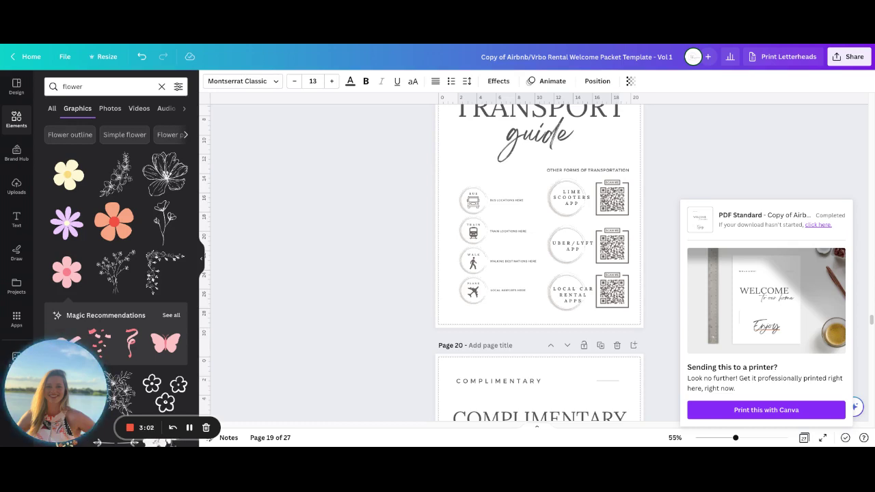
scroll(539, 260, up, 5)
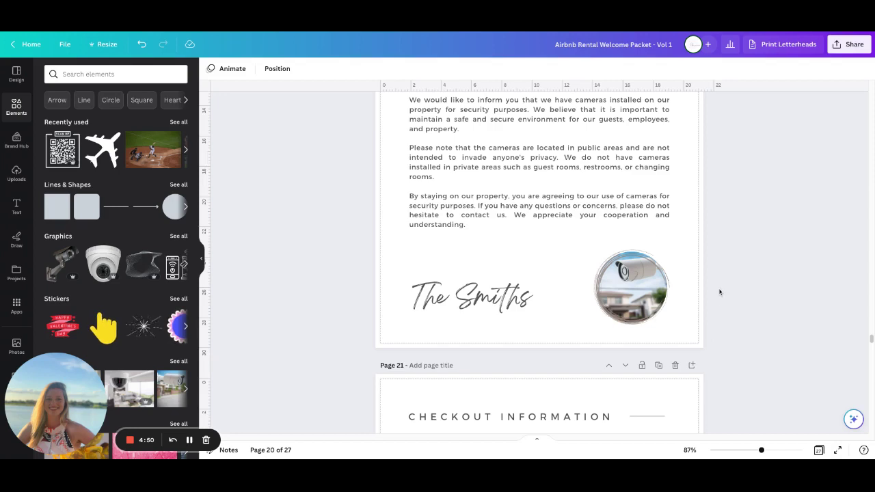
click(636, 280)
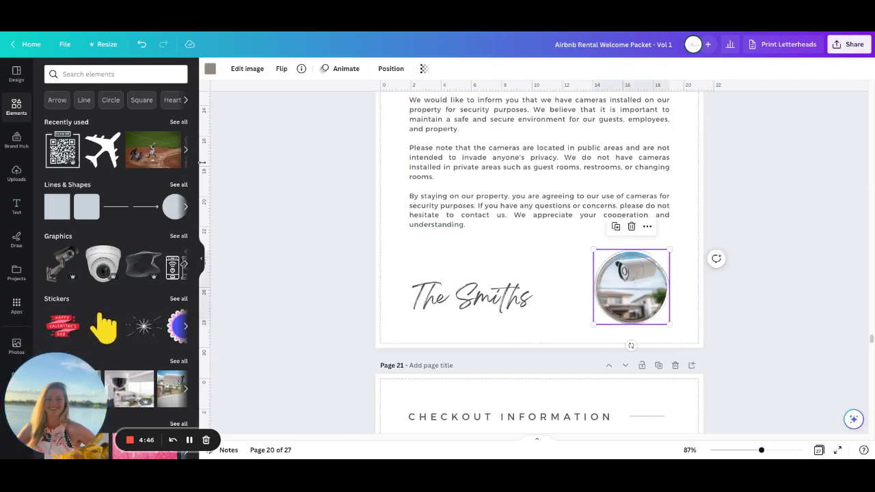
drag(151, 157, 704, 369)
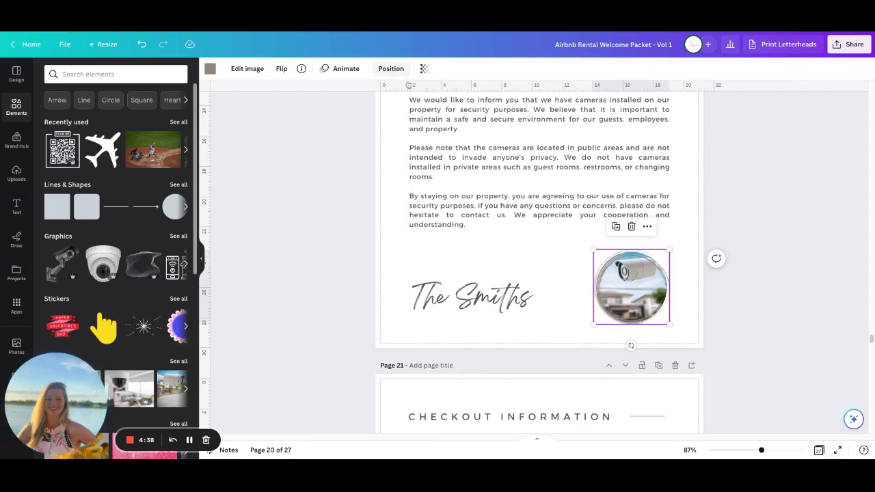
Send the camera photo to back, drop the baseball clip into the round frame, then bring the frame to front
click(393, 71)
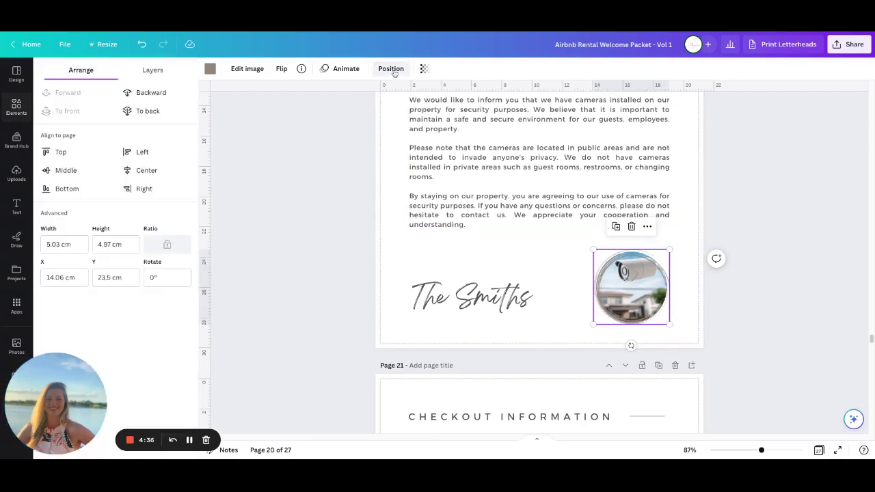
click(147, 110)
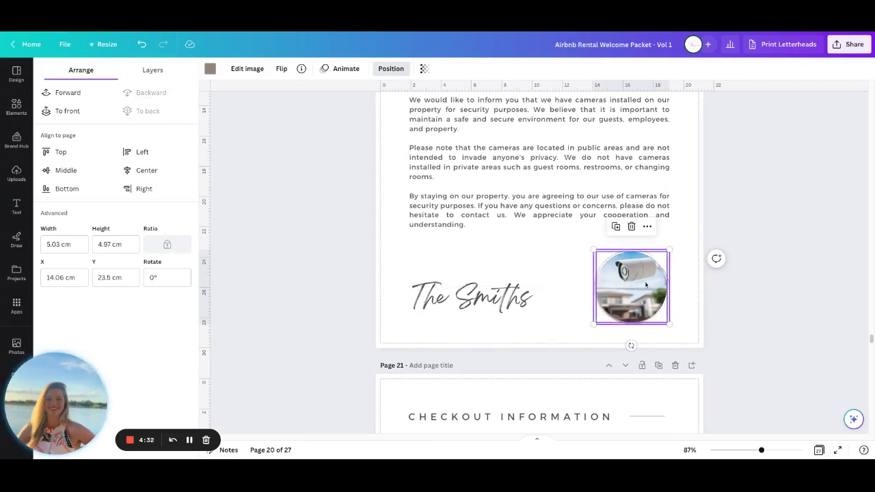
click(17, 106)
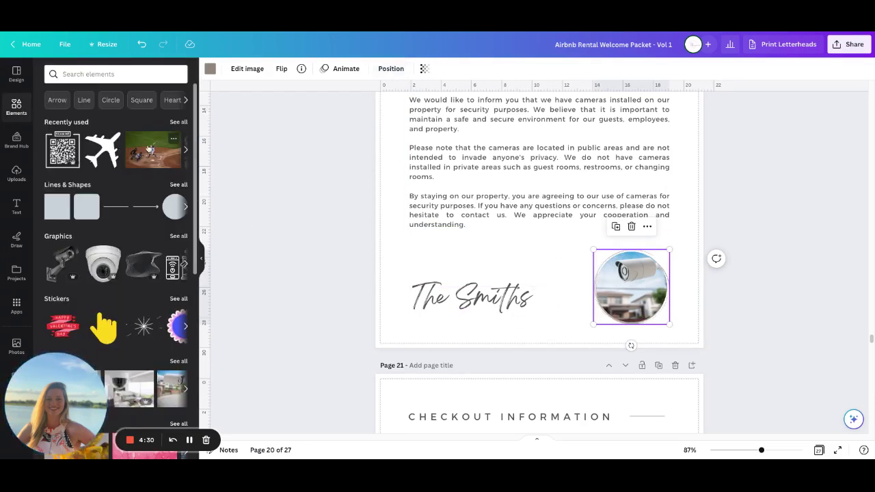
drag(149, 149, 631, 287)
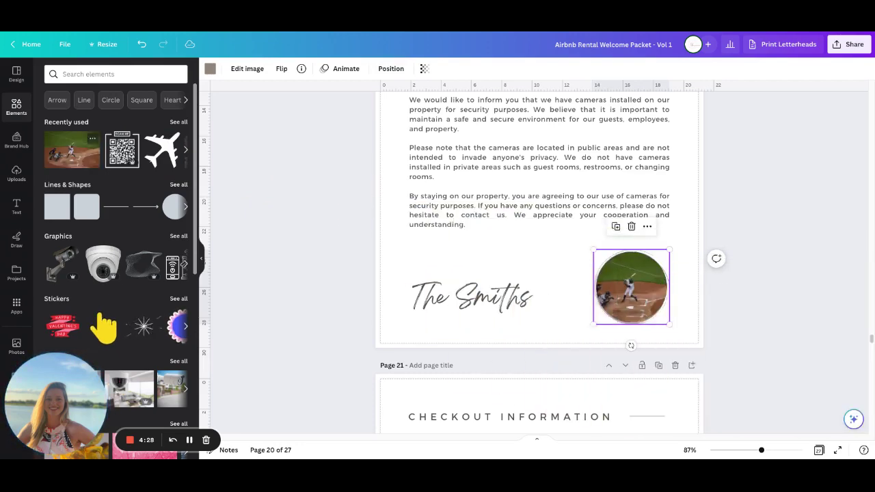
click(391, 68)
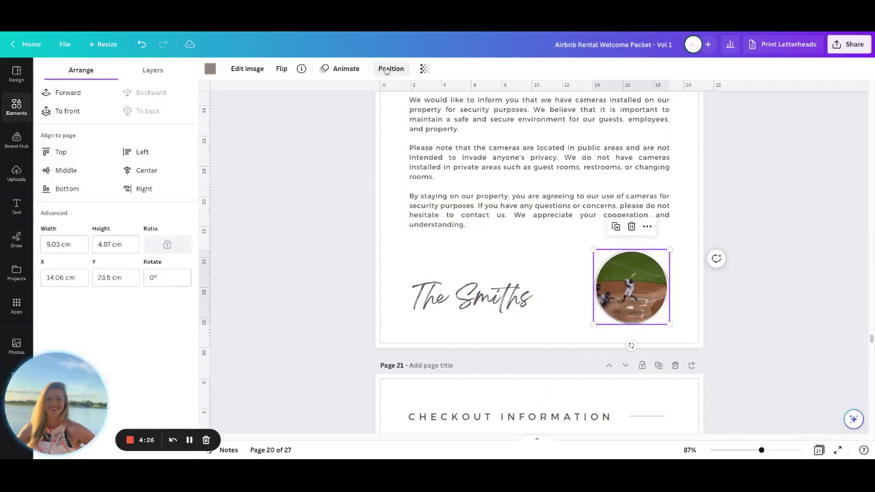
click(60, 111)
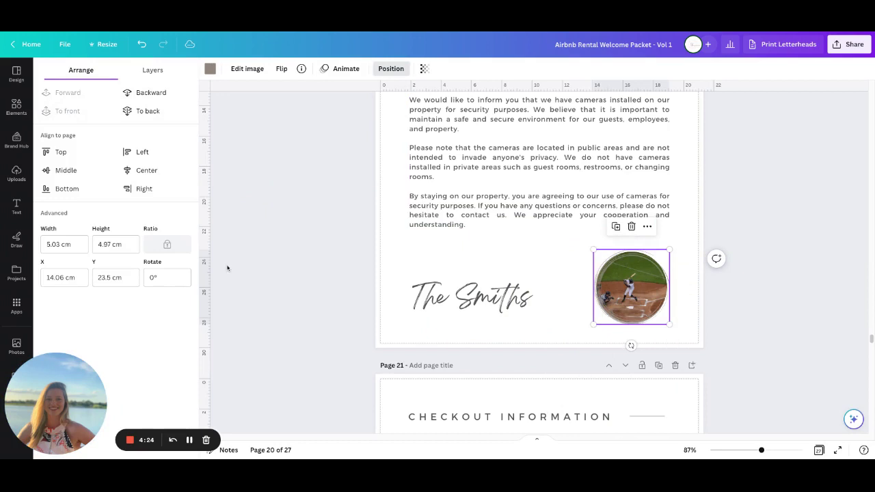
click(267, 260)
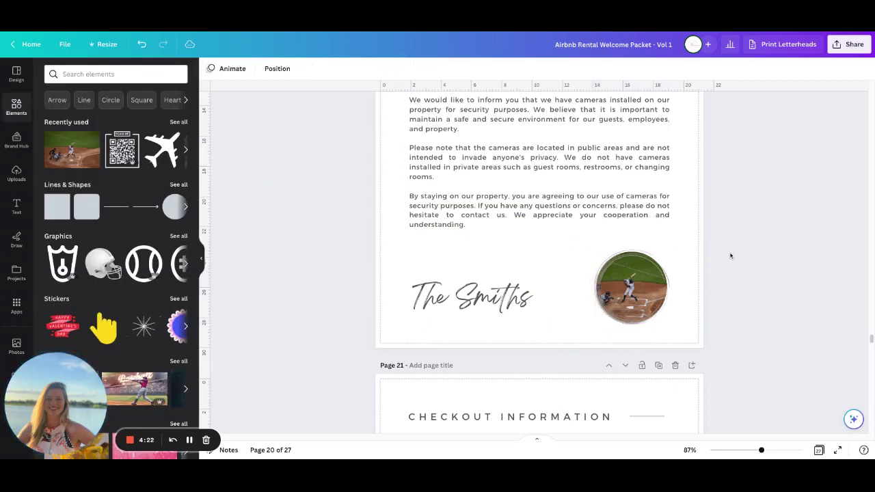